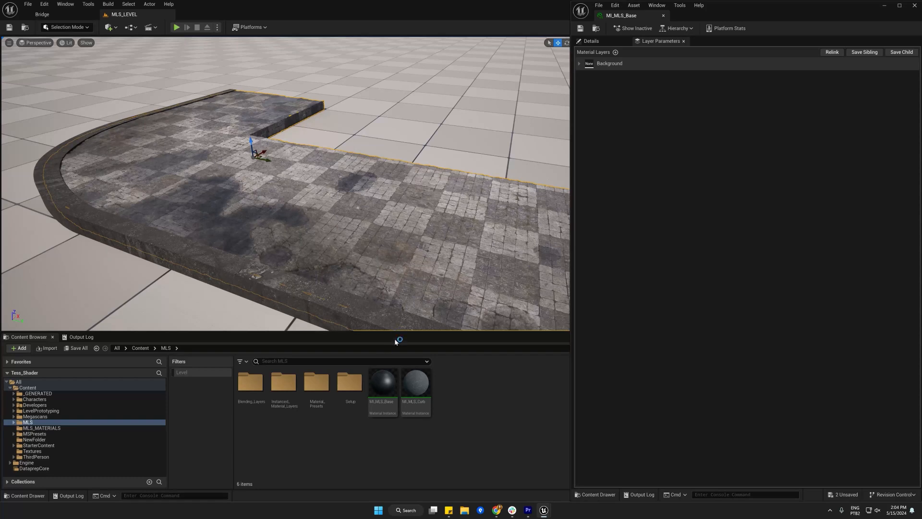
# Duplicate the MI_MLS_Base material instance in the MLS folder and rename the copy MI_MLS_Ground.
pyautogui.moveTo(383, 381); pyautogui.dragTo(466, 406)
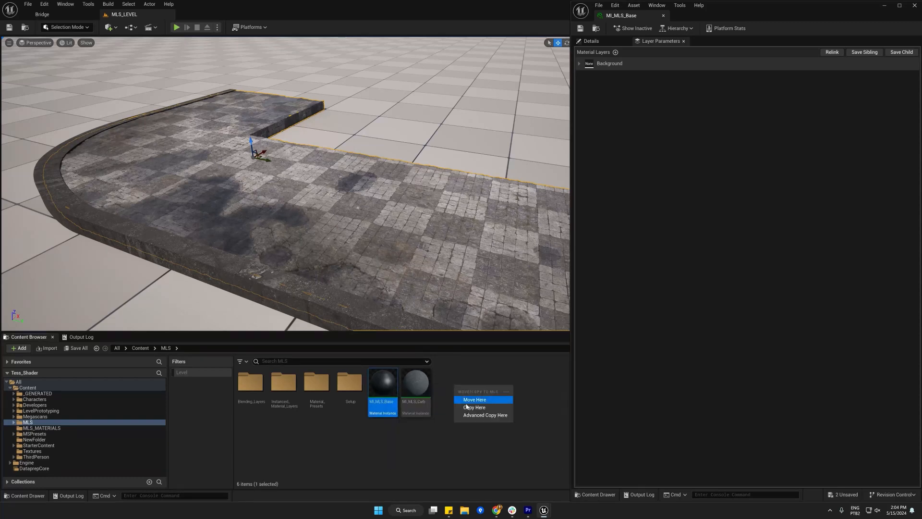
pyautogui.click(469, 406)
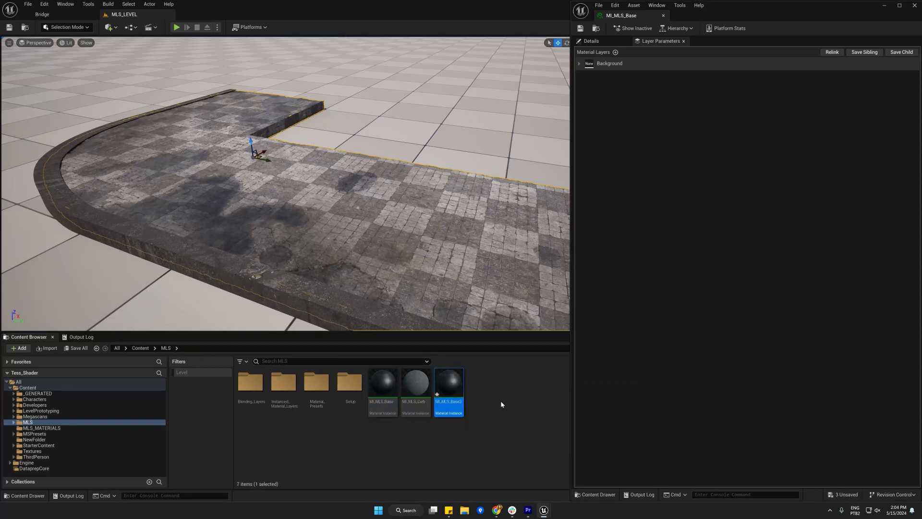
pyautogui.press('F2')
pyautogui.press('Right')
pyautogui.hotkey('shift', 'Left')
pyautogui.hotkey('shift', 'Left')
pyautogui.hotkey('shift', 'Left')
pyautogui.hotkey('shift', 'Left')
pyautogui.write('Ground')
pyautogui.press('Return')
# Apply MI_MLS_Ground to the paved ground mesh in the level and bring up the instance's layer parameters.
pyautogui.moveTo(449, 384); pyautogui.dragTo(343, 237)
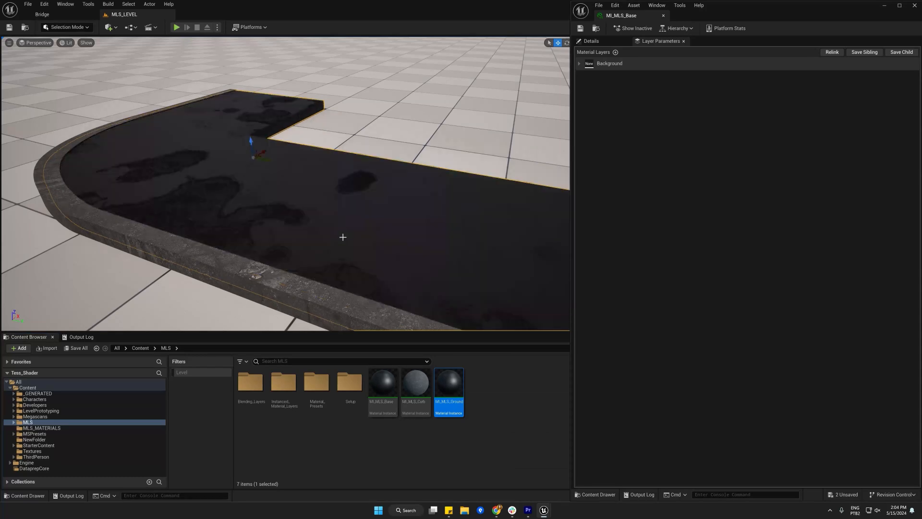
pyautogui.click(592, 41)
pyautogui.click(654, 43)
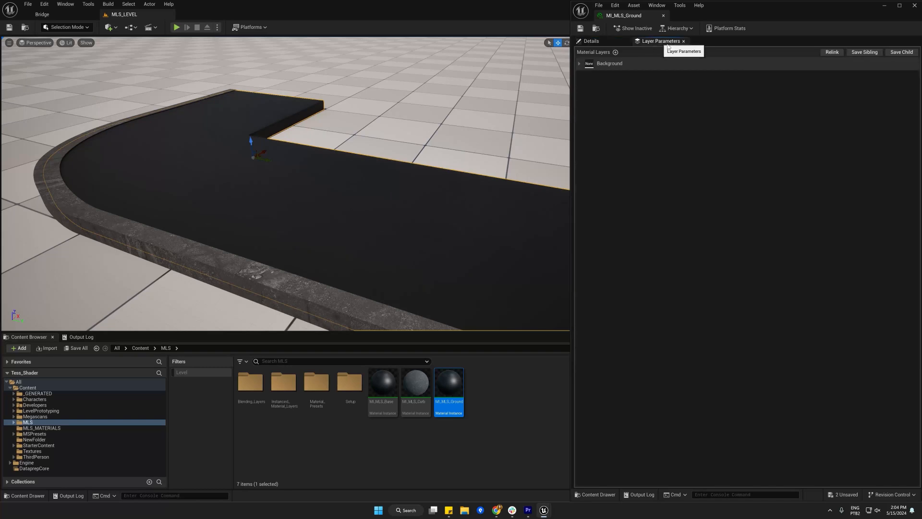
# Assign M_ML_Uber as the Background layer's asset and expand its parameter groups.
pyautogui.click(580, 64)
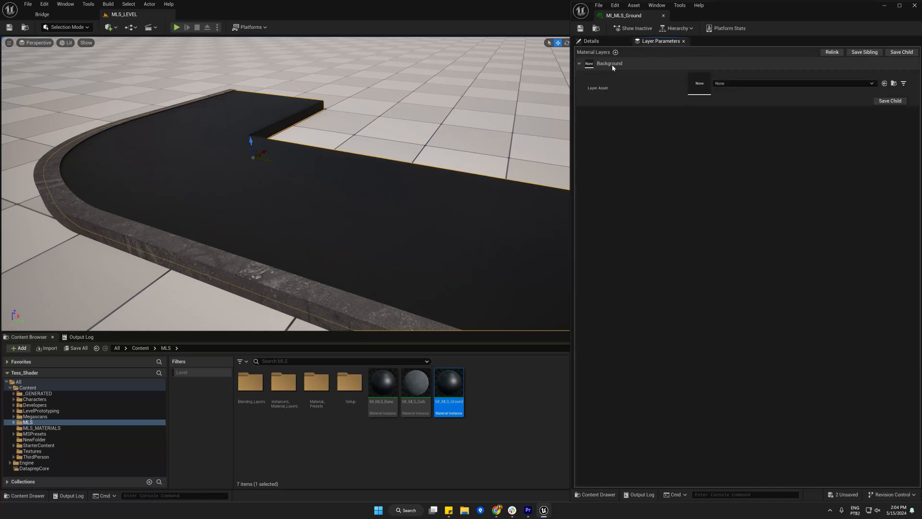
pyautogui.click(780, 88)
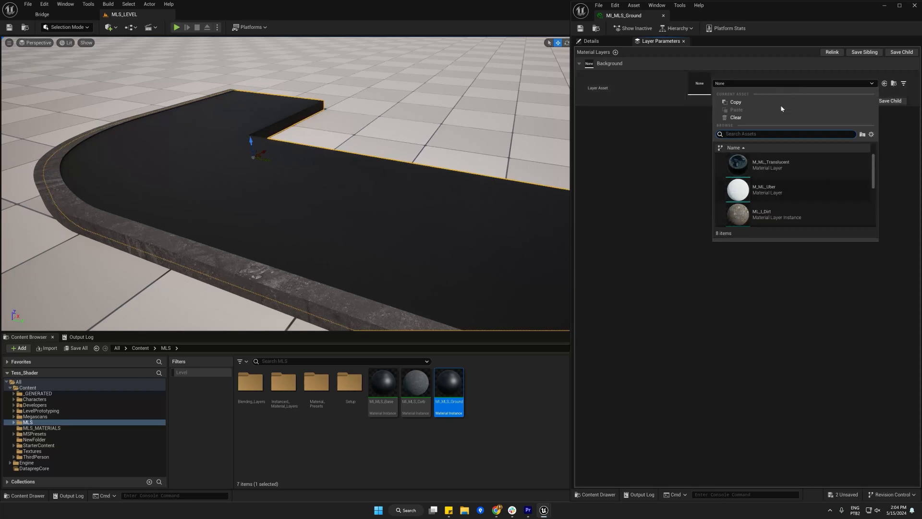
pyautogui.click(777, 191)
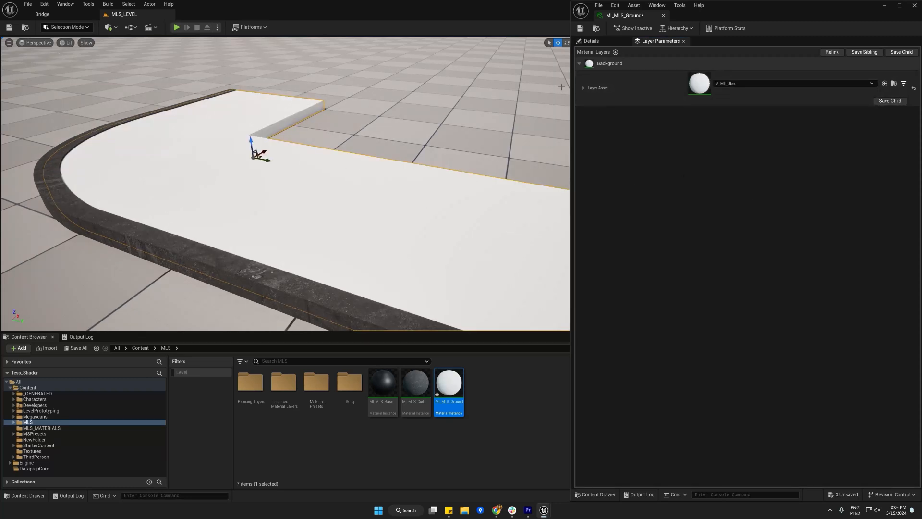
pyautogui.click(582, 87)
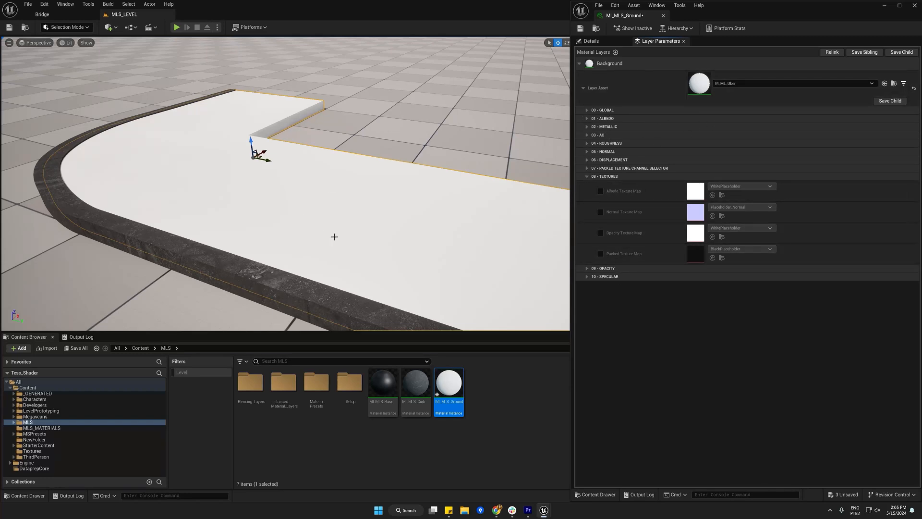
# Enable the Background layer's Albedo, Normal and Packed Texture Maps and assign the matching T_Cobblestone D, N and ORDp textures from the Textures folder.
pyautogui.click(43, 450)
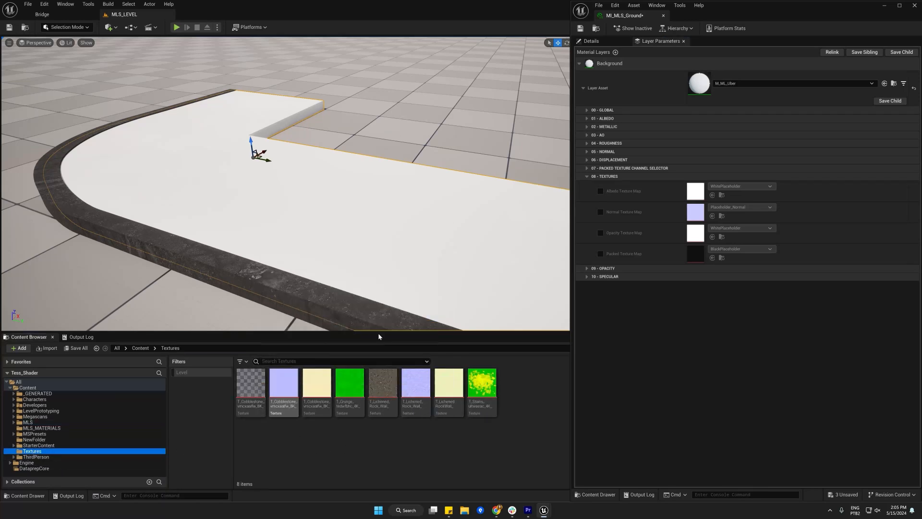
pyautogui.click(600, 191)
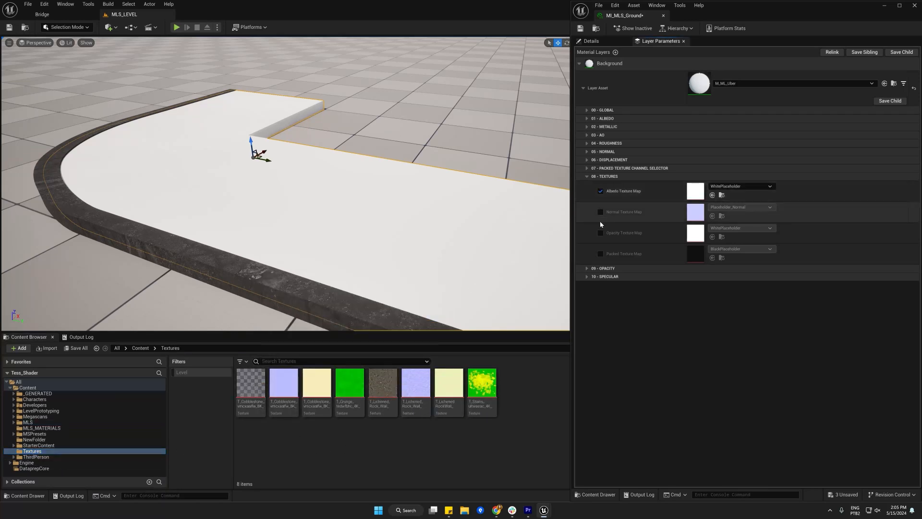
pyautogui.click(600, 212)
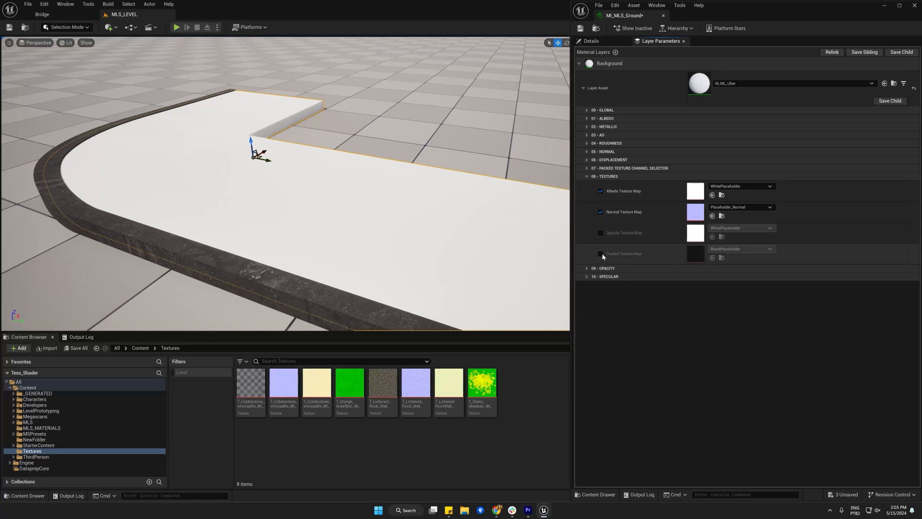
pyautogui.click(600, 254)
pyautogui.moveTo(255, 389); pyautogui.dragTo(695, 191)
pyautogui.click(284, 389)
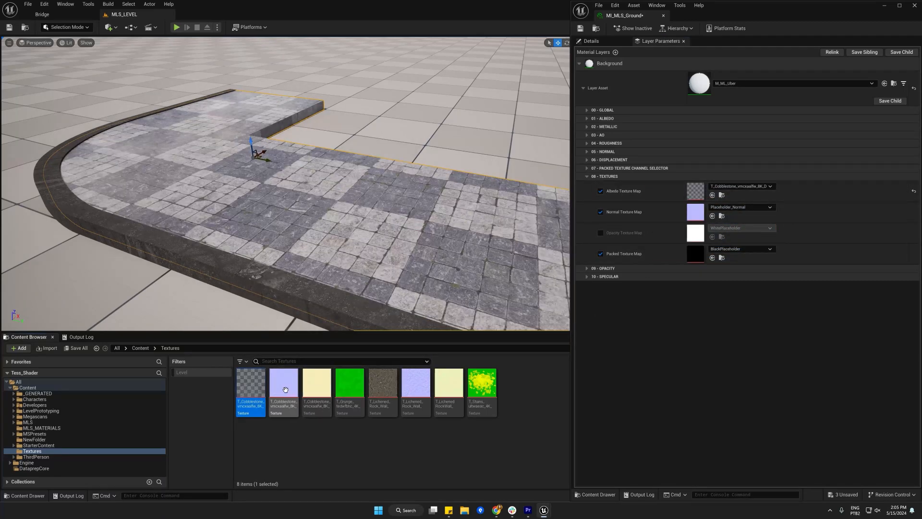
pyautogui.moveTo(285, 390); pyautogui.dragTo(694, 211)
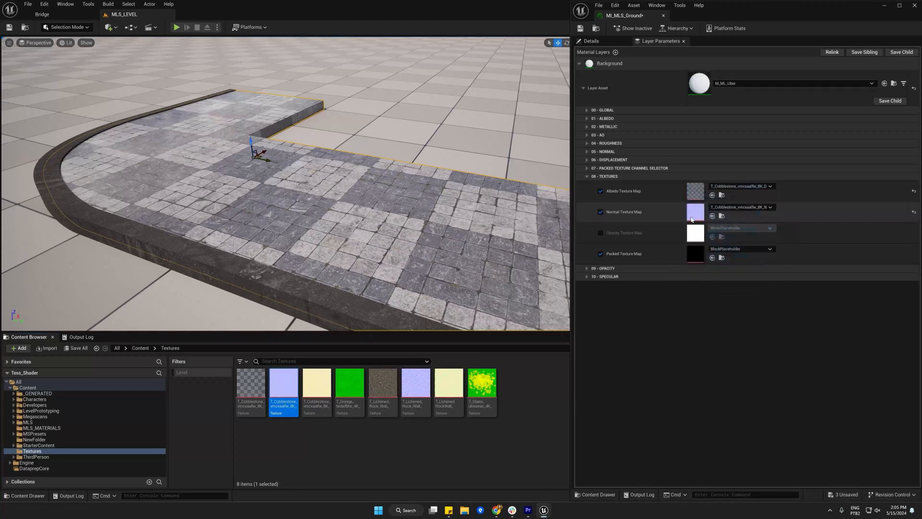
pyautogui.moveTo(317, 386)
pyautogui.mouseDown()
pyautogui.moveTo(682, 246)
pyautogui.moveTo(696, 255)
pyautogui.mouseUp()
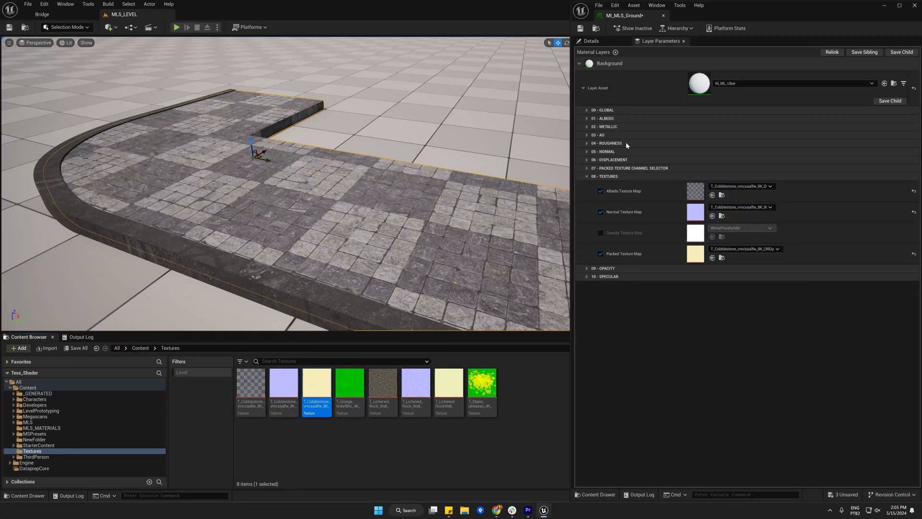
# Set the Background layer's Tiling/Offset R and G values to 2 and expand its displacement parameters.
pyautogui.click(586, 110)
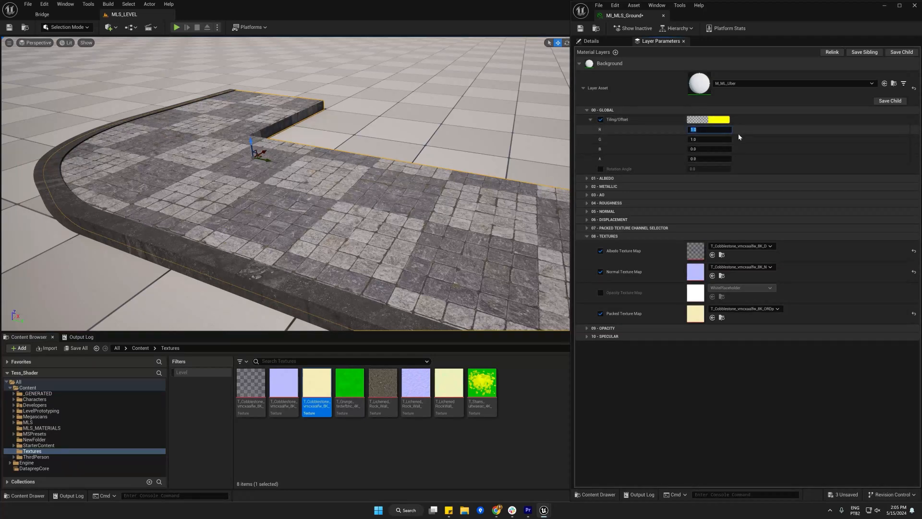
pyautogui.write('2')
pyautogui.press('Tab')
pyautogui.write('2')
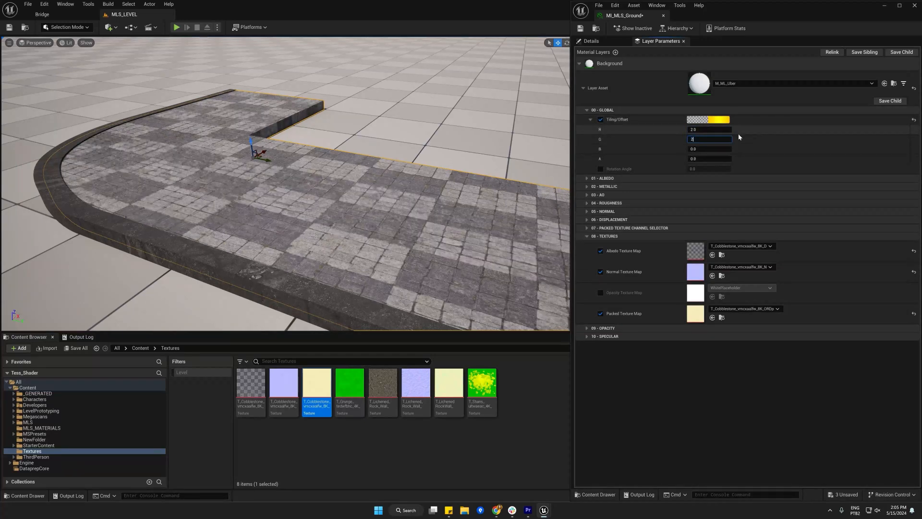
pyautogui.press('Return')
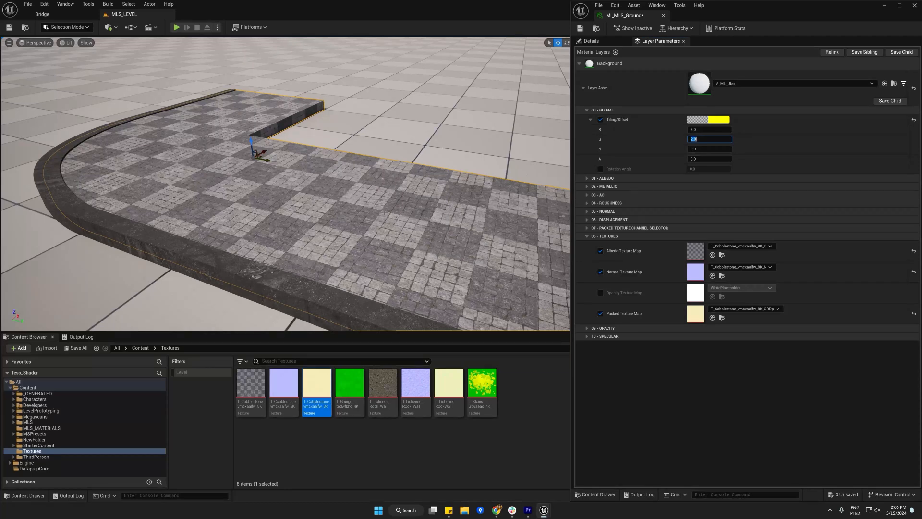
pyautogui.click(587, 219)
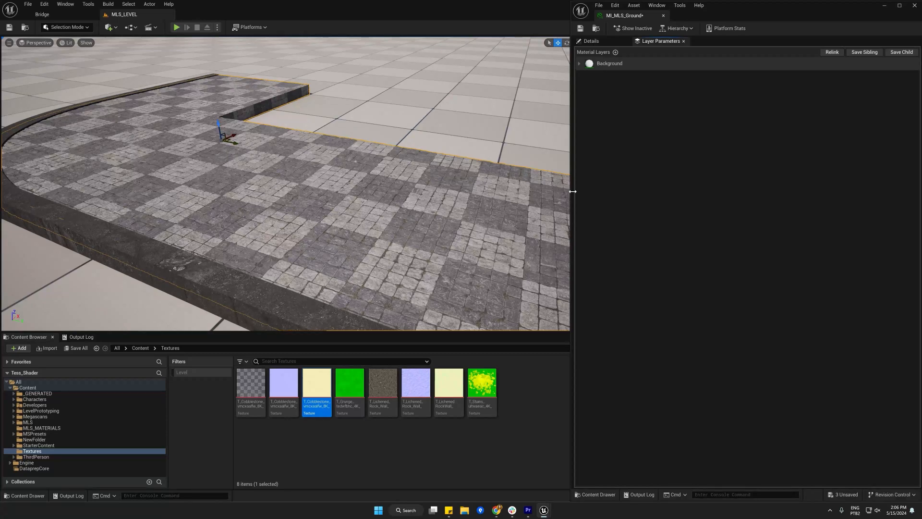
# Add a new material layer above Background, assign M_ML_Uber as its layer asset and expand its parameters.
pyautogui.click(616, 52)
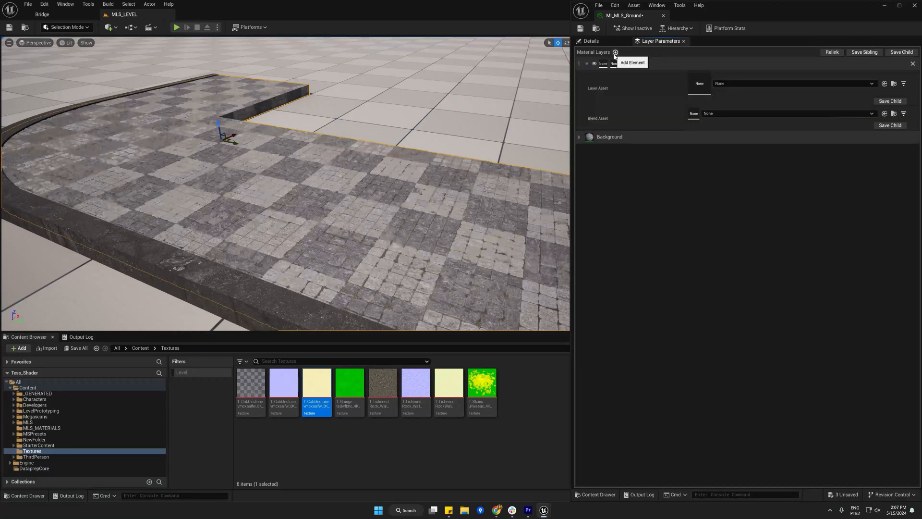
pyautogui.click(738, 83)
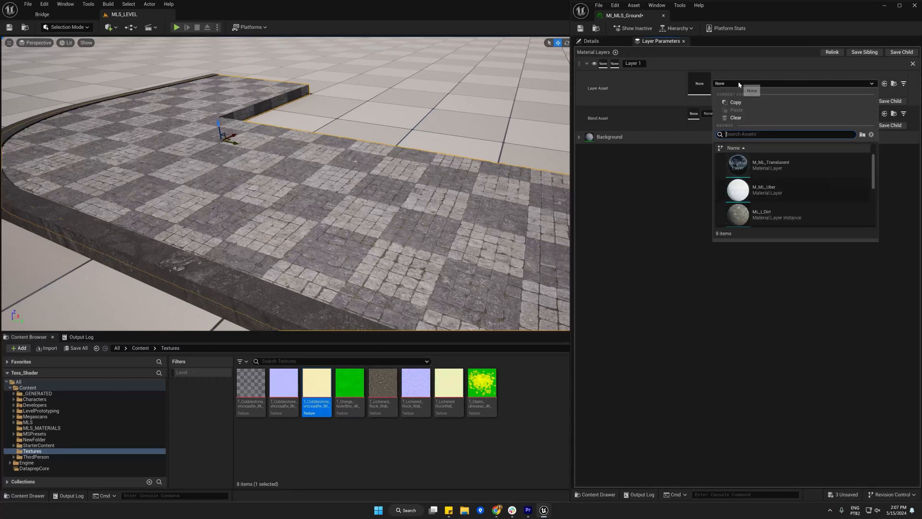
pyautogui.click(787, 189)
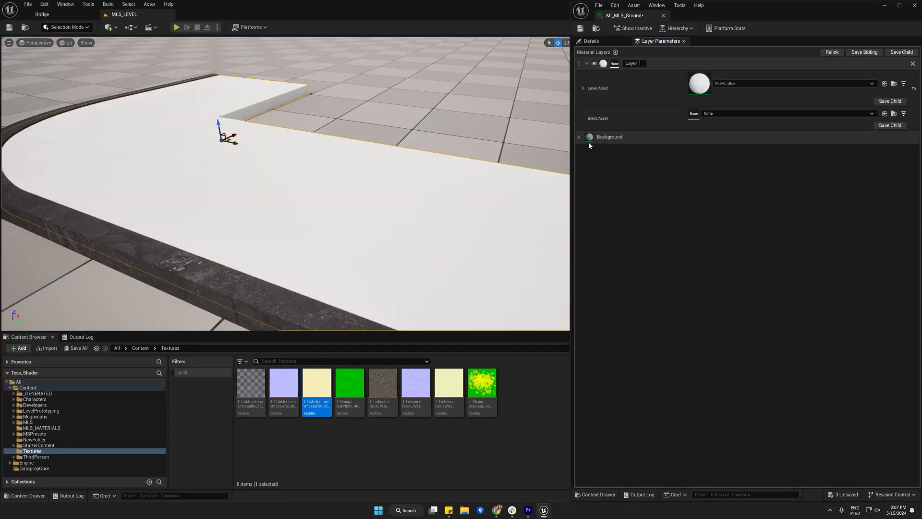
pyautogui.click(583, 89)
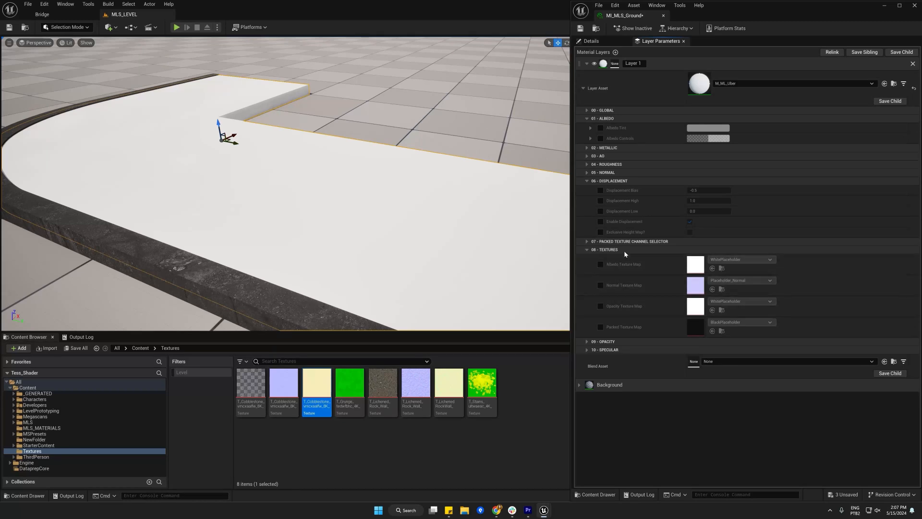
pyautogui.click(584, 384)
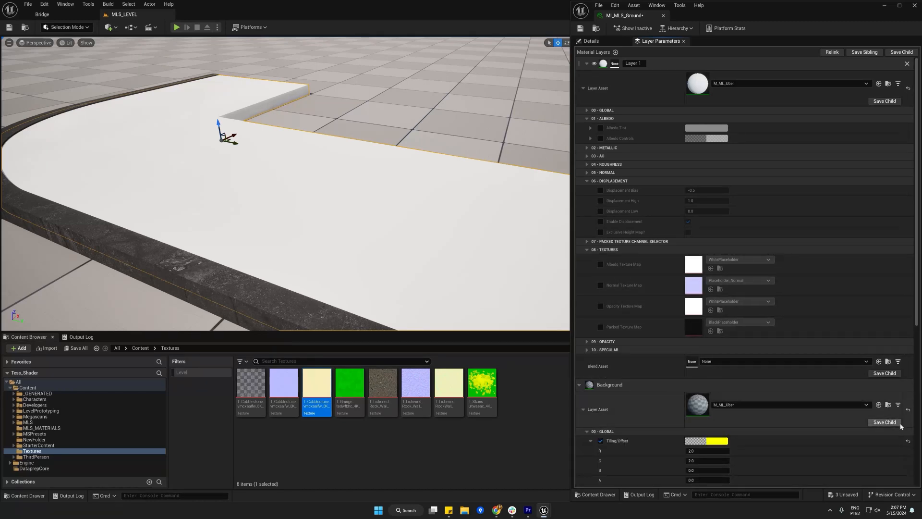
pyautogui.click(578, 385)
# Enable Layer 1's Albedo, Normal and Packed Texture Maps and assign the matching T_Cobblestone D, N and ORDp textures.
pyautogui.click(600, 264)
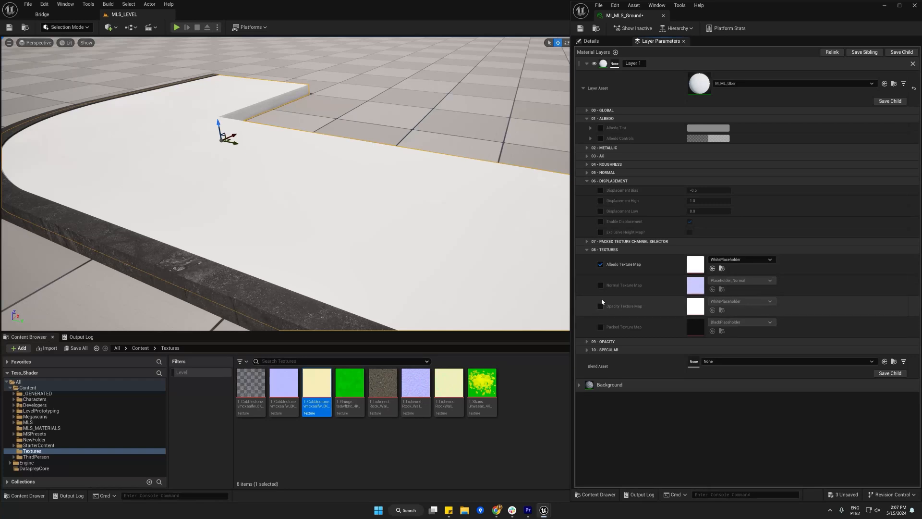
pyautogui.click(600, 285)
pyautogui.click(600, 326)
pyautogui.moveTo(251, 385); pyautogui.dragTo(694, 266)
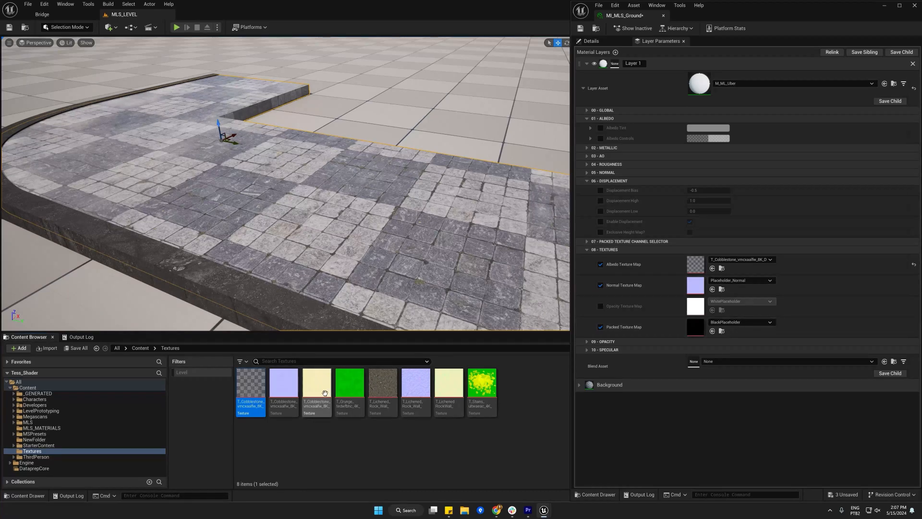
pyautogui.moveTo(284, 386); pyautogui.dragTo(697, 285)
pyautogui.moveTo(317, 384); pyautogui.dragTo(701, 331)
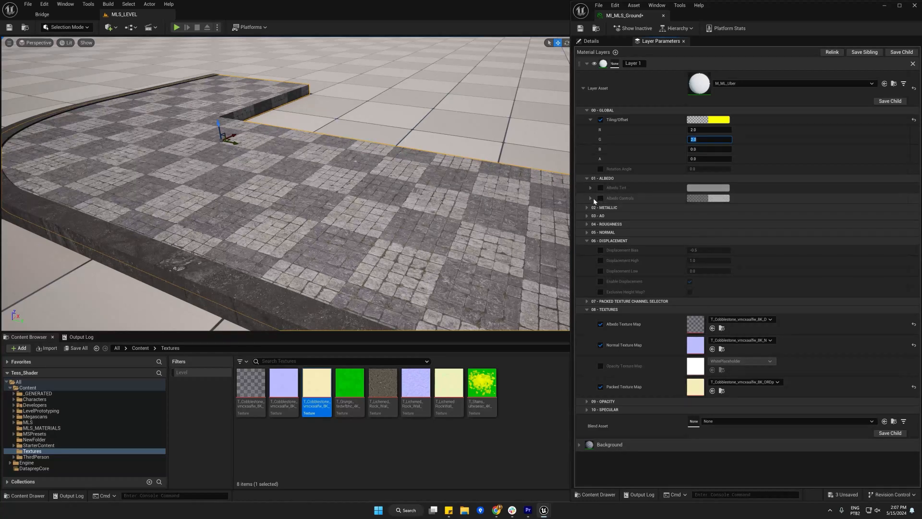
# Enable Layer 1's Albedo Controls and darken the stone by lowering R to about 0.67 and G to about 0.27.
pyautogui.click(591, 198)
pyautogui.click(600, 197)
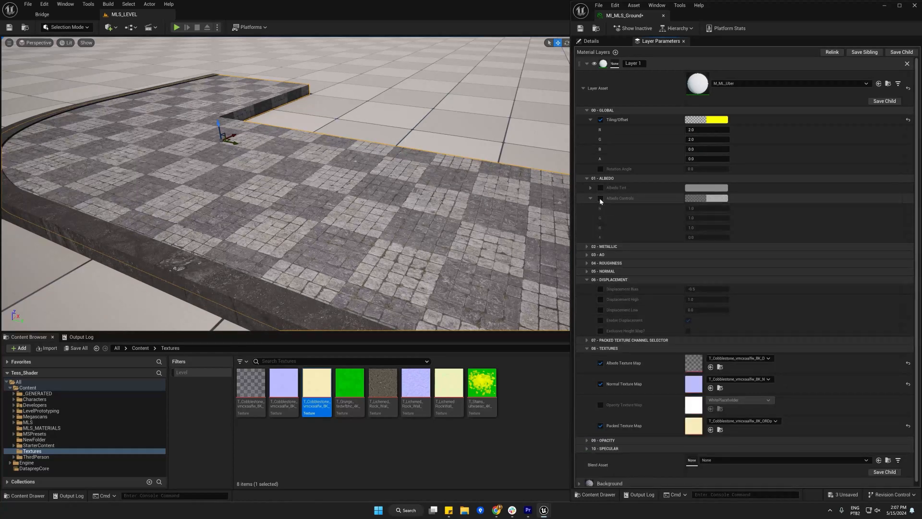
pyautogui.click(586, 280)
pyautogui.moveTo(705, 218)
pyautogui.mouseDown()
pyautogui.moveTo(682, 217)
pyautogui.moveTo(701, 217)
pyautogui.mouseUp()
pyautogui.moveTo(432, 202); pyautogui.dragTo(408, 195, button='right')
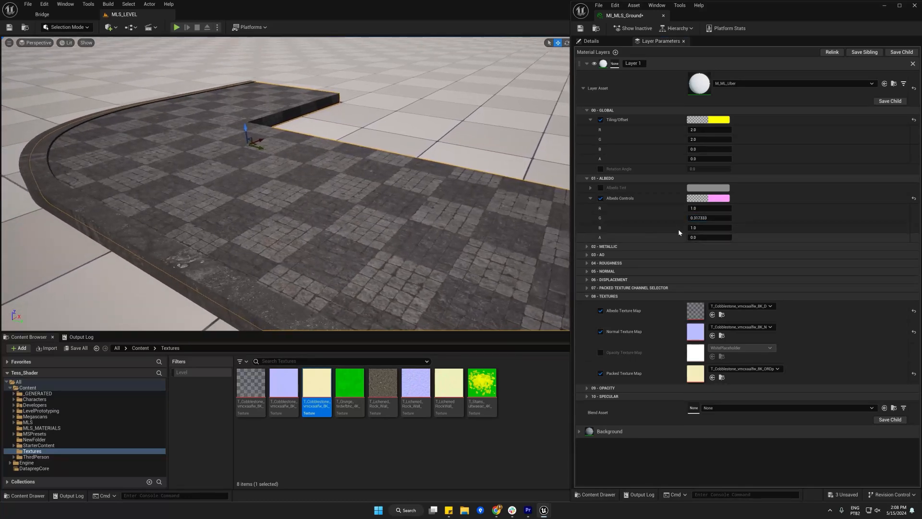
pyautogui.moveTo(706, 208)
pyautogui.mouseDown()
pyautogui.moveTo(692, 208)
pyautogui.moveTo(717, 217)
pyautogui.mouseUp()
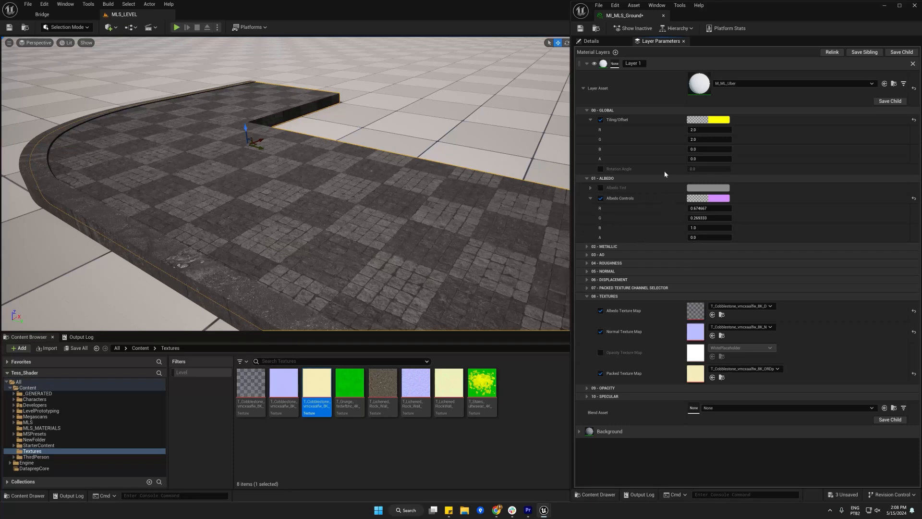
# Collapse Layer 1's layer asset parameters and assign MLB_Simple_Noise as its blend asset.
pyautogui.click(584, 88)
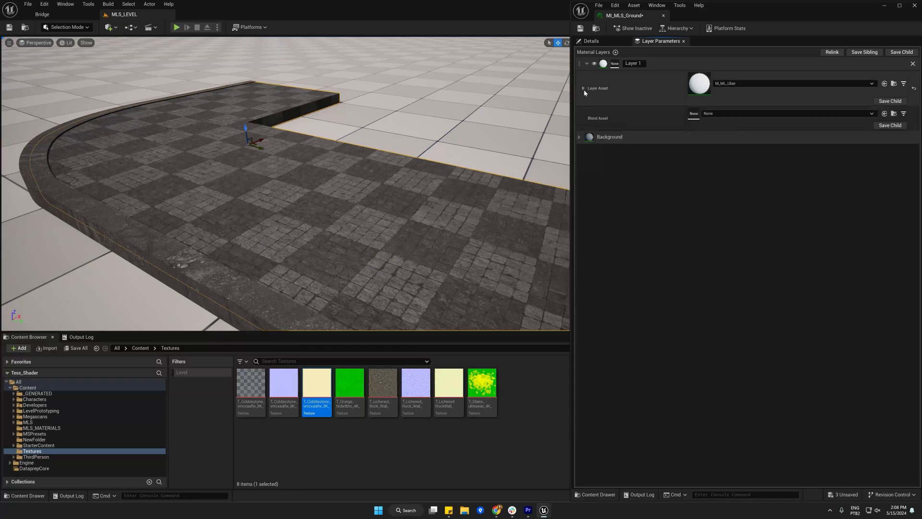
pyautogui.click(748, 113)
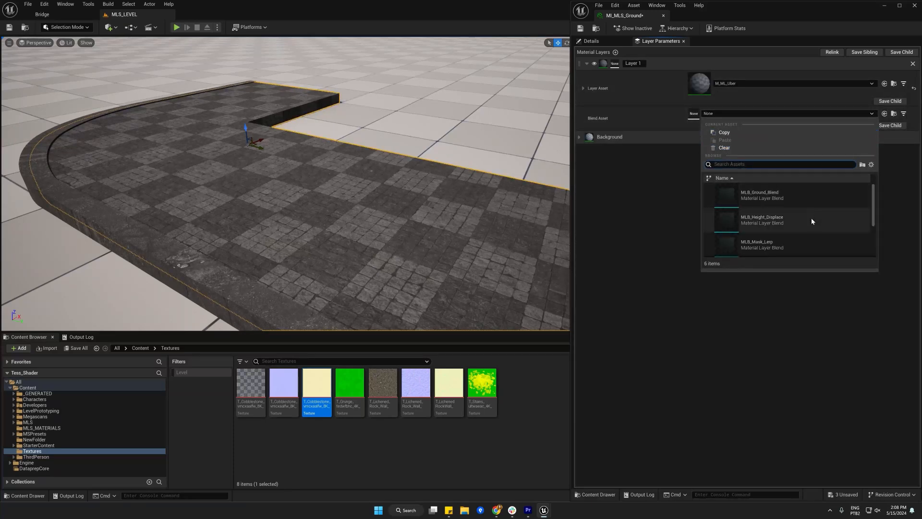
pyautogui.scroll(-2, 811, 218)
pyautogui.click(796, 235)
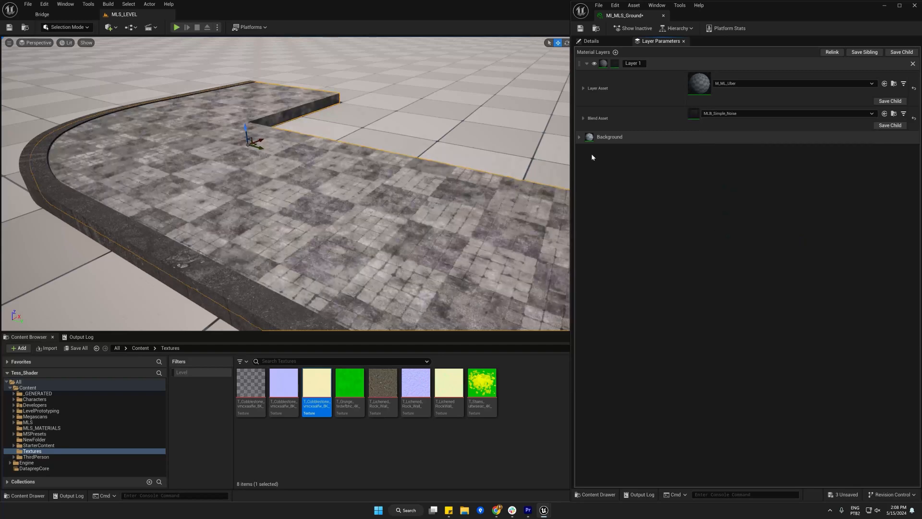
# Enable the Noise Size parameter in the Simple Noise blend's noise group and collapse the Dirt Stone layer.
pyautogui.click(587, 151)
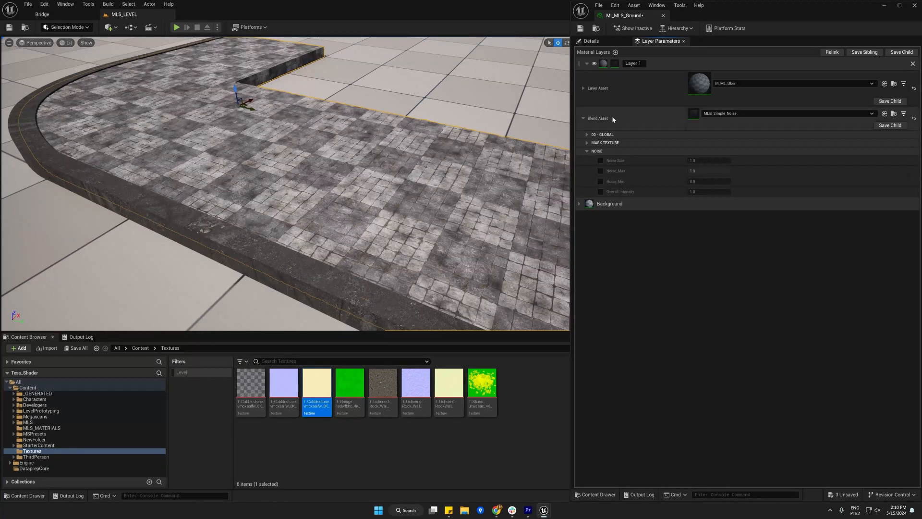
pyautogui.click(600, 161)
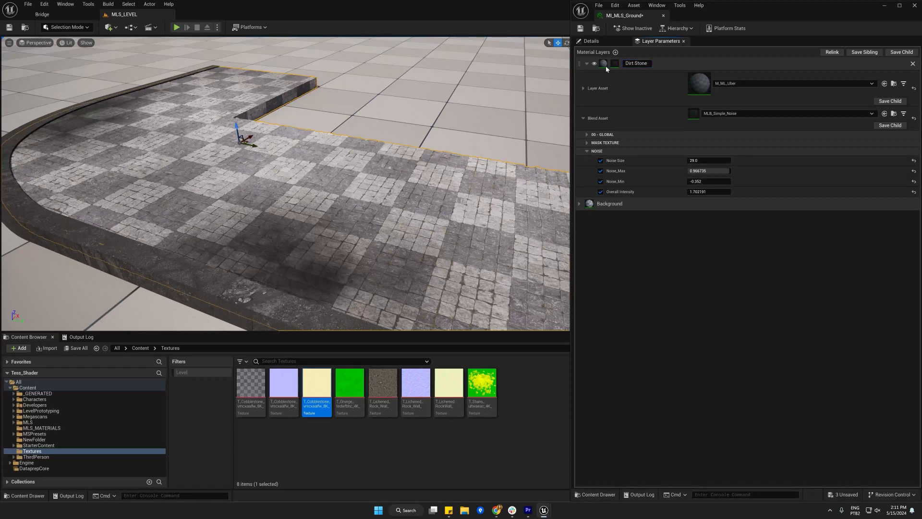
pyautogui.click(587, 64)
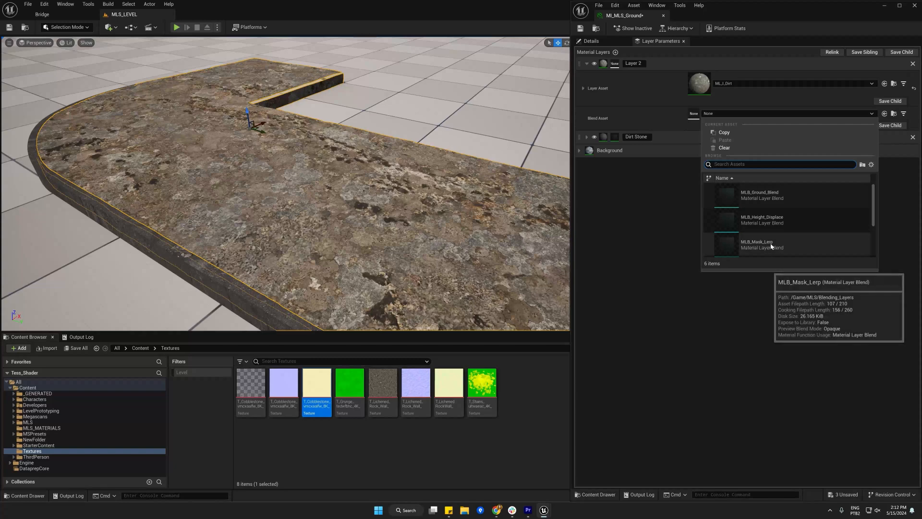
# Assign MLB_Mask_Lerp as Layer 2's blend asset, enable its Mask Texture and set it to T_LichenedRockWall_visoeh2bw_8K_ORDp.
pyautogui.click(765, 243)
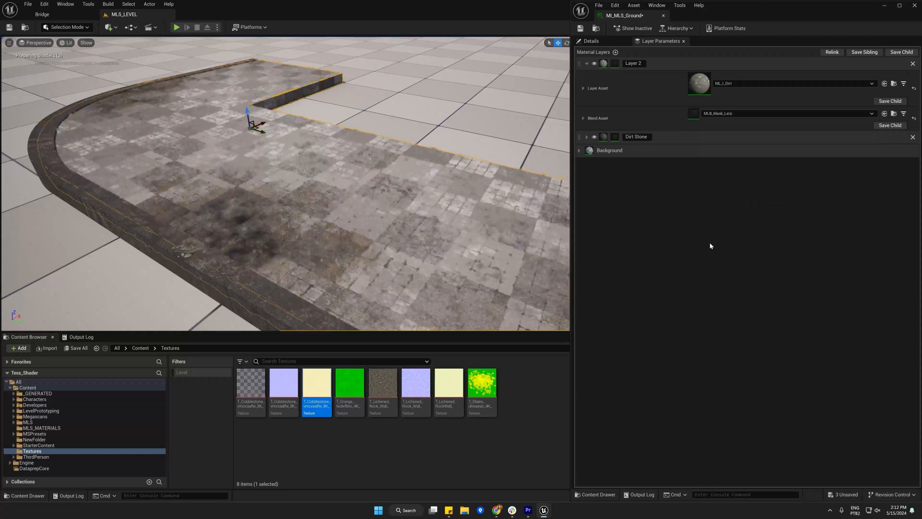
pyautogui.click(583, 119)
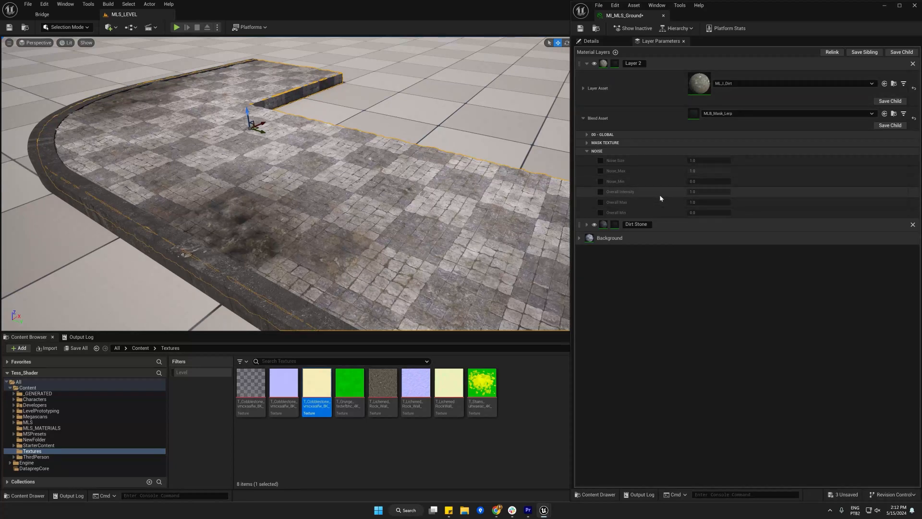
pyautogui.click(587, 142)
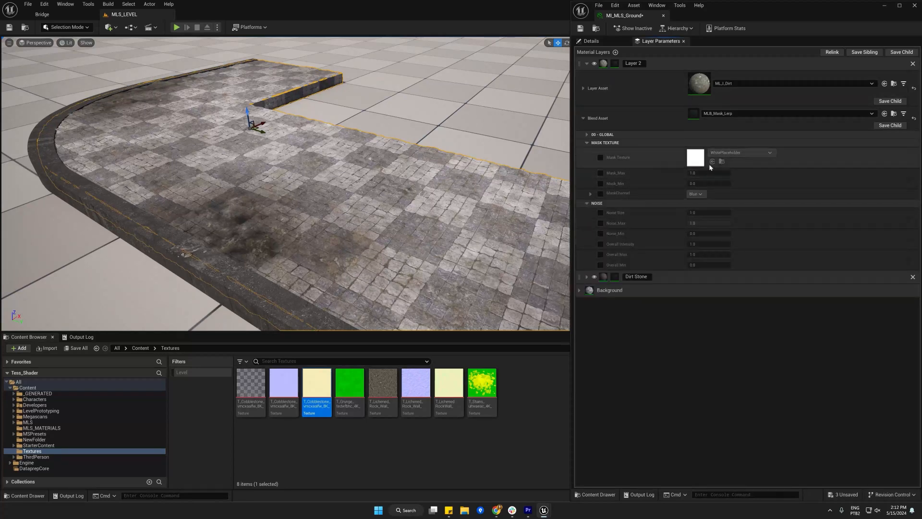
pyautogui.click(600, 157)
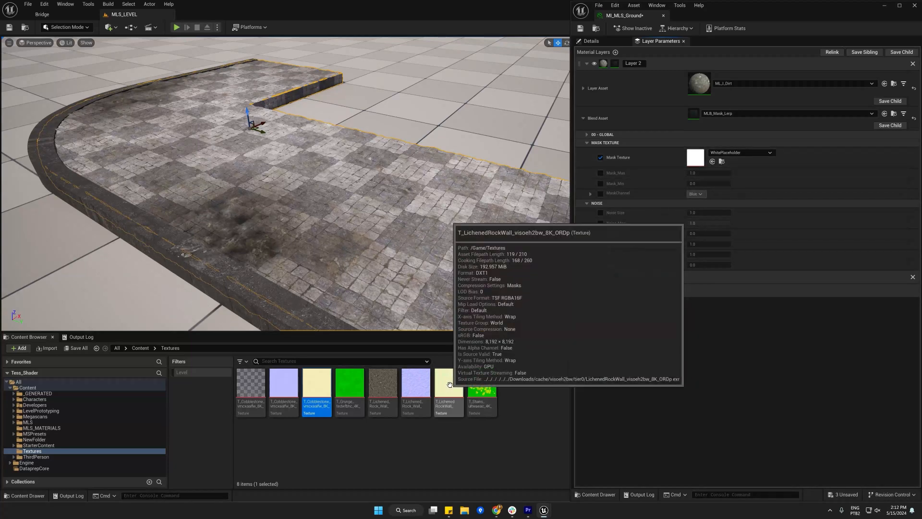
pyautogui.moveTo(449, 386); pyautogui.dragTo(698, 164)
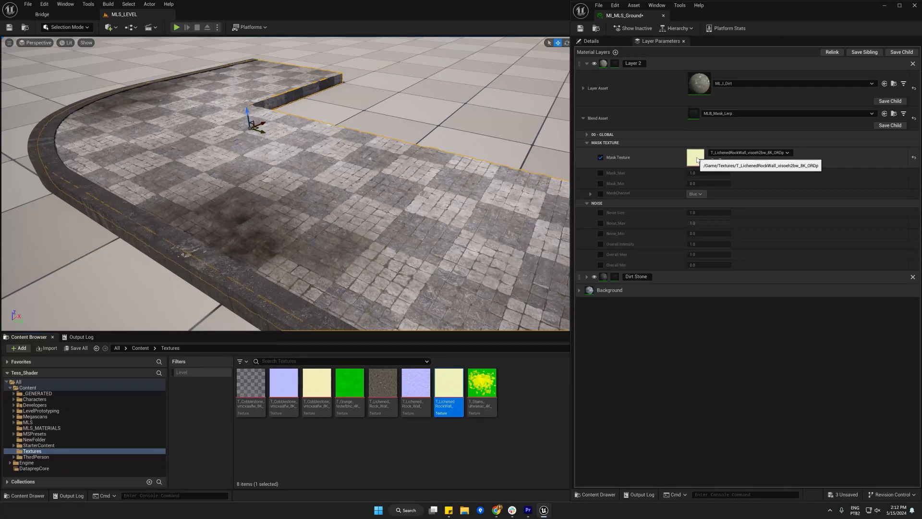
# Open the T_LichenedRockWall mask texture and examine its red, green and blue channels separately, then return to MI_MLS_Ground.
pyautogui.doubleClick(695, 157)
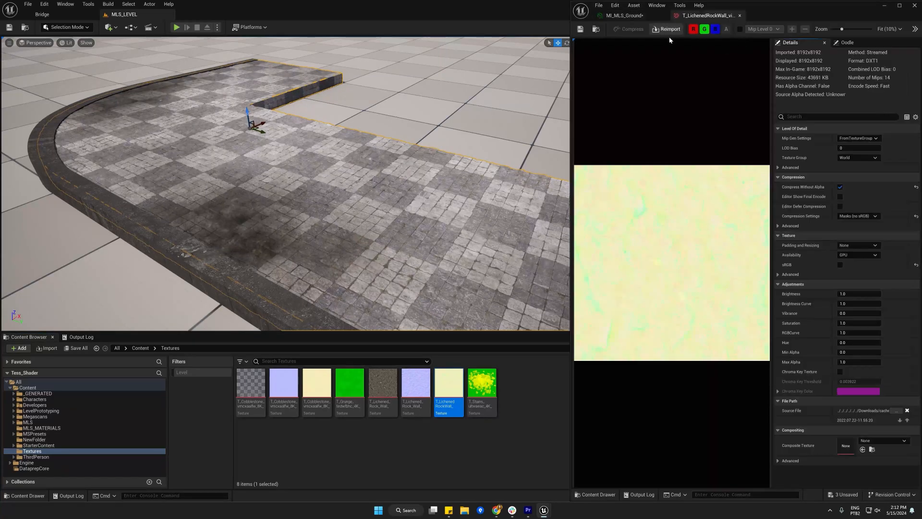
pyautogui.click(704, 29)
pyautogui.click(714, 29)
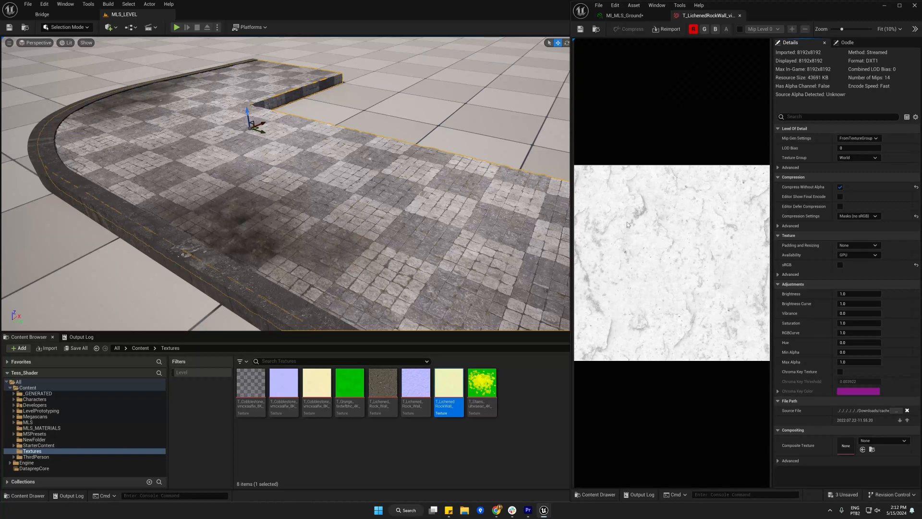
pyautogui.click(694, 29)
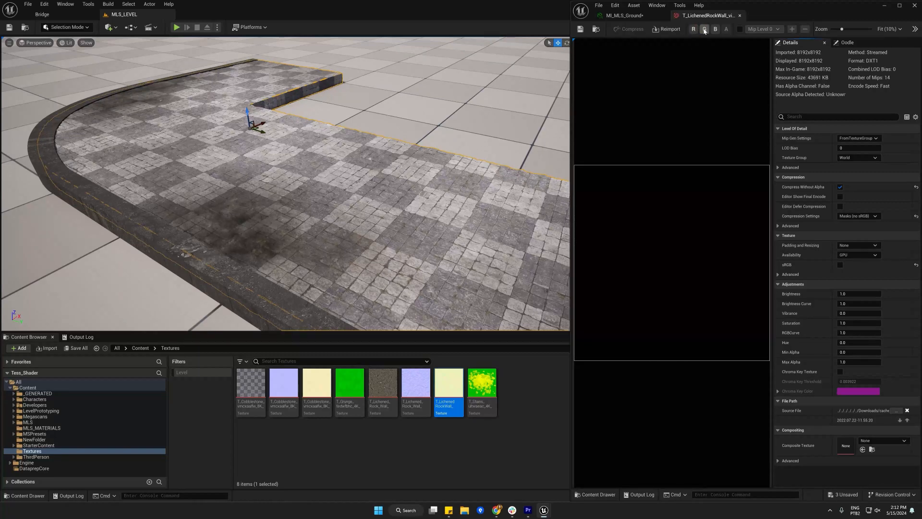
pyautogui.click(704, 30)
pyautogui.click(705, 29)
pyautogui.click(714, 30)
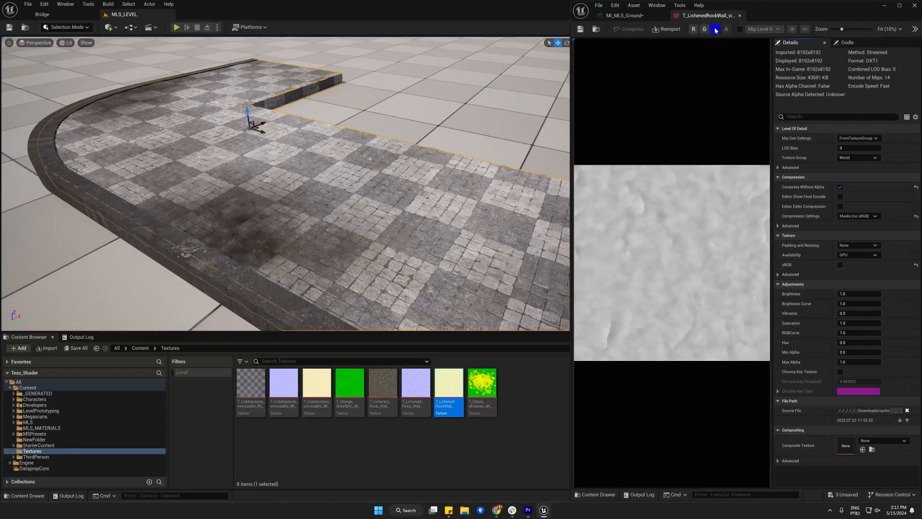
pyautogui.click(714, 29)
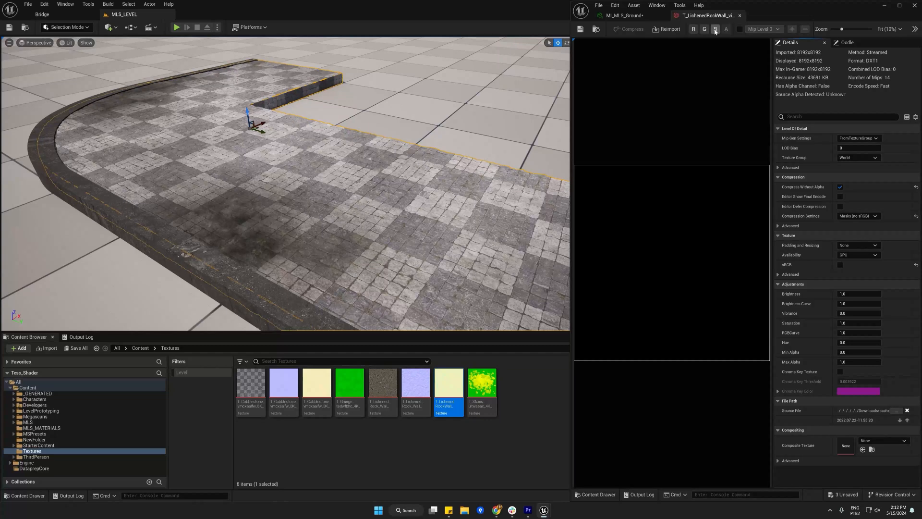
pyautogui.click(715, 29)
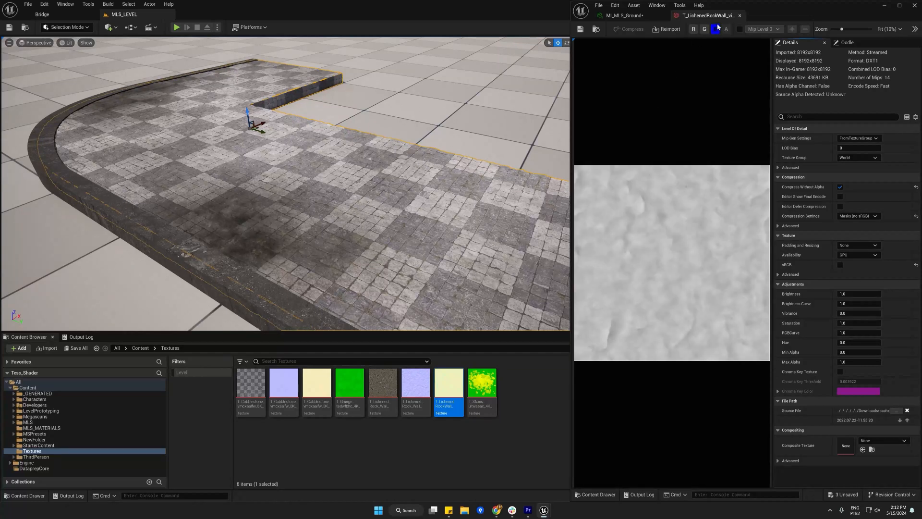
pyautogui.click(638, 18)
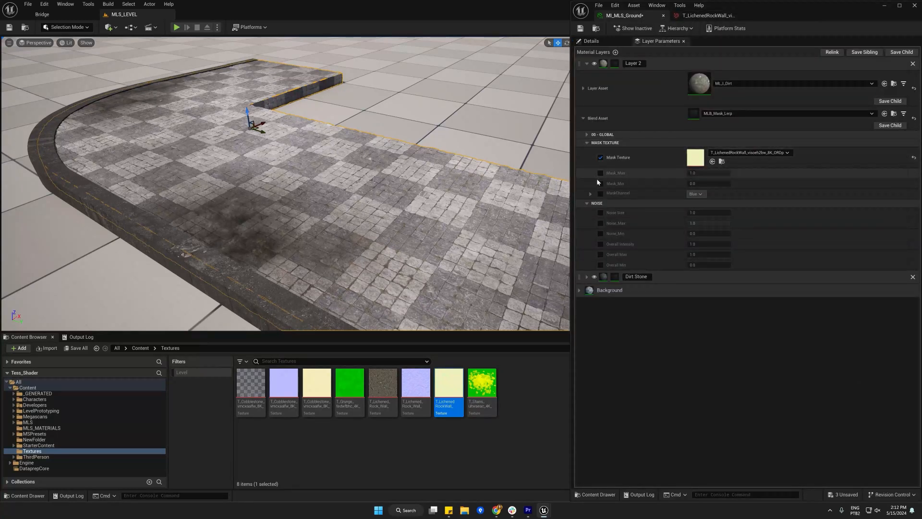
# Enable the MaskChannel parameter in Layer 2's Mask Lerp blend and choose Blue.
pyautogui.click(601, 194)
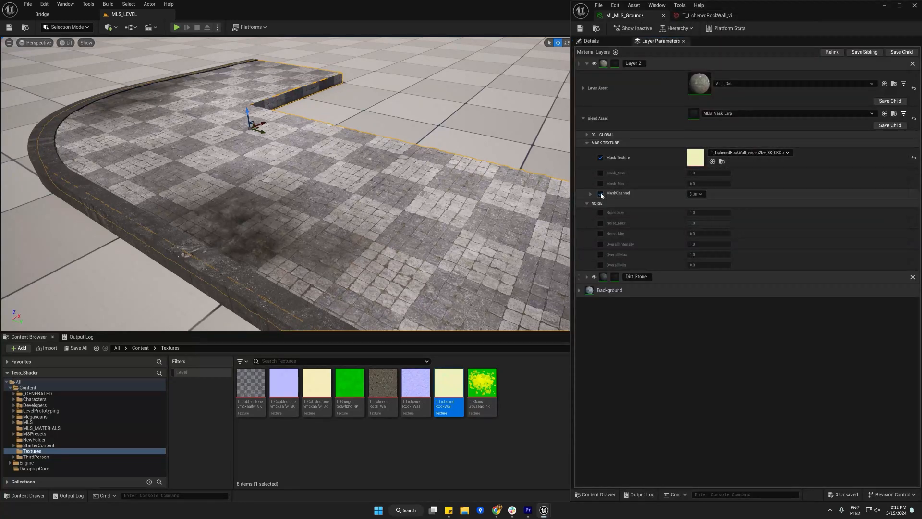
pyautogui.click(704, 194)
pyautogui.click(700, 216)
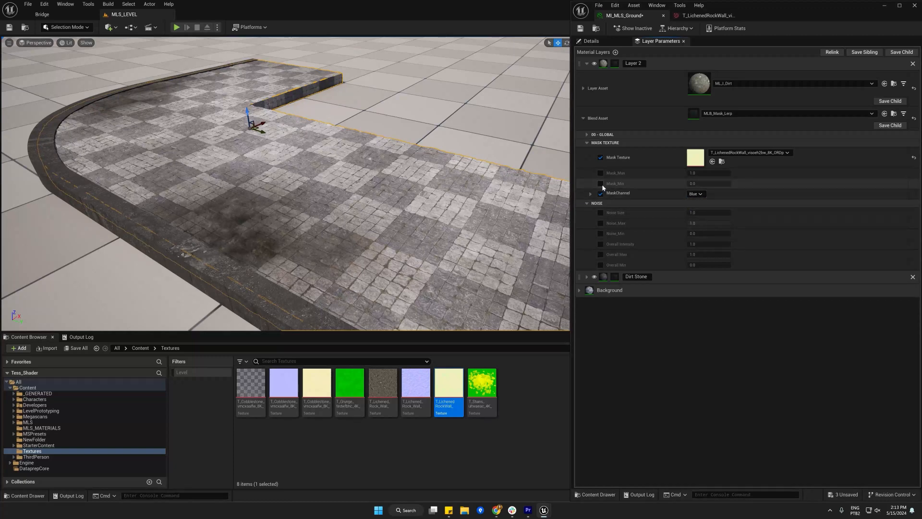
# Enable Layer 2's Mask_Min and Mask_Max, adjust them to about -0.43 and 1.6, and collapse the layer.
pyautogui.click(600, 184)
pyautogui.click(600, 173)
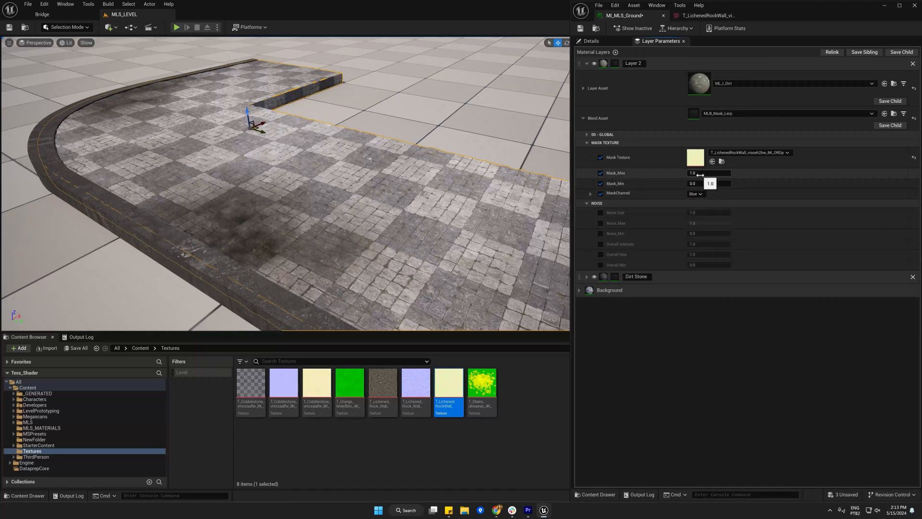
pyautogui.moveTo(700, 175); pyautogui.dragTo(702, 174)
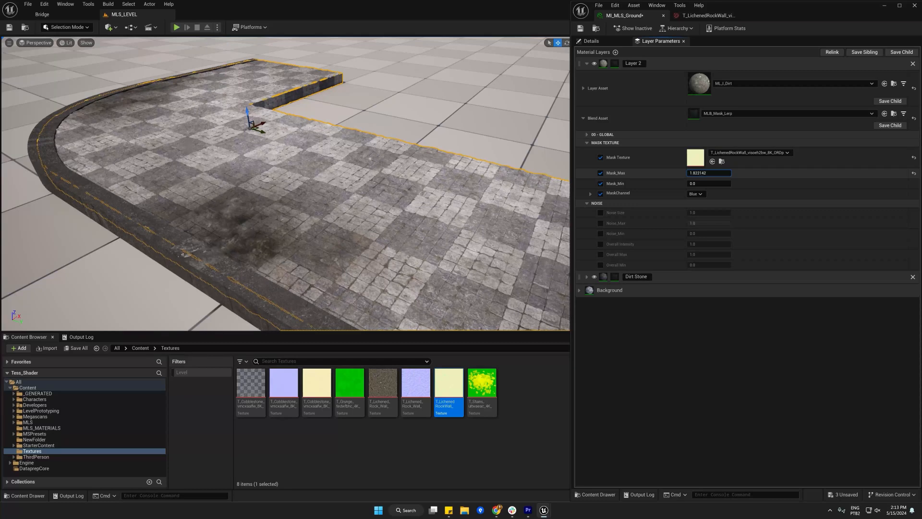
pyautogui.moveTo(708, 173); pyautogui.dragTo(696, 172)
pyautogui.moveTo(709, 172); pyautogui.dragTo(706, 184)
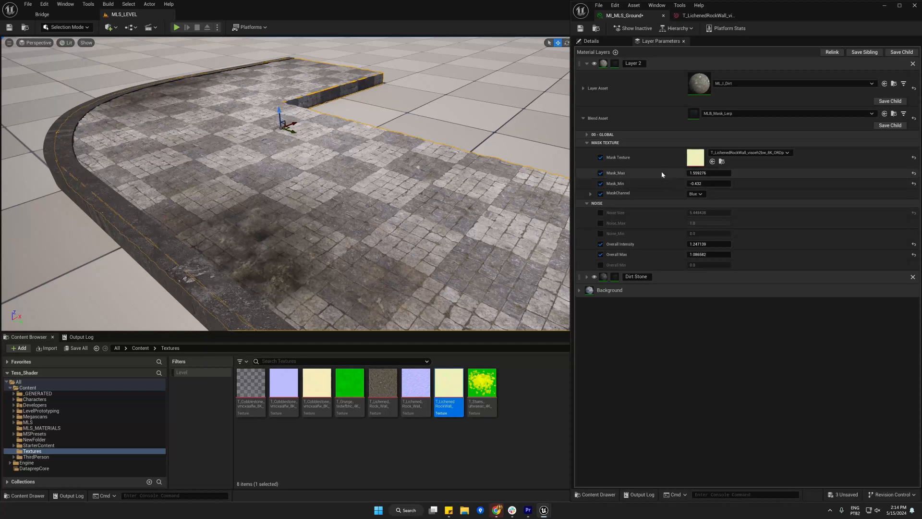
pyautogui.click(586, 64)
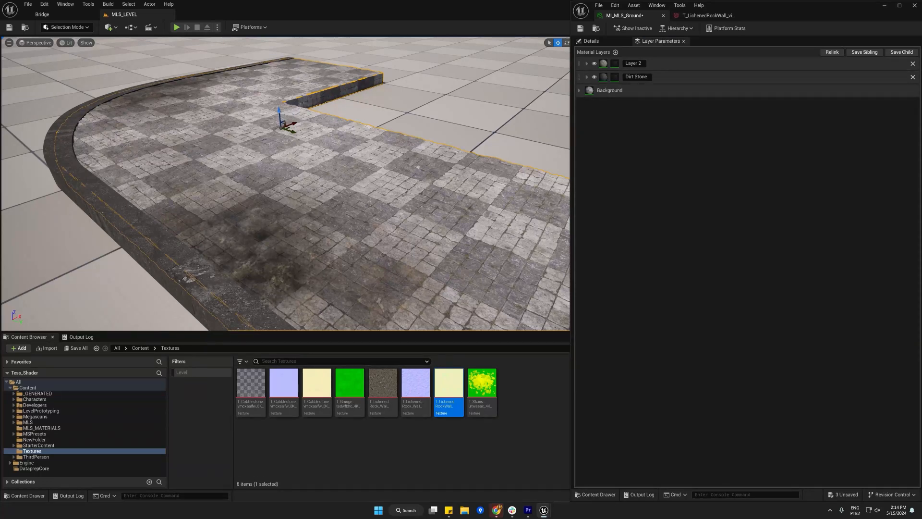
# Add a third material layer above Layer 2 and assign M_ML_Uber as its layer asset.
pyautogui.moveTo(286, 182); pyautogui.dragTo(304, 179, button='right')
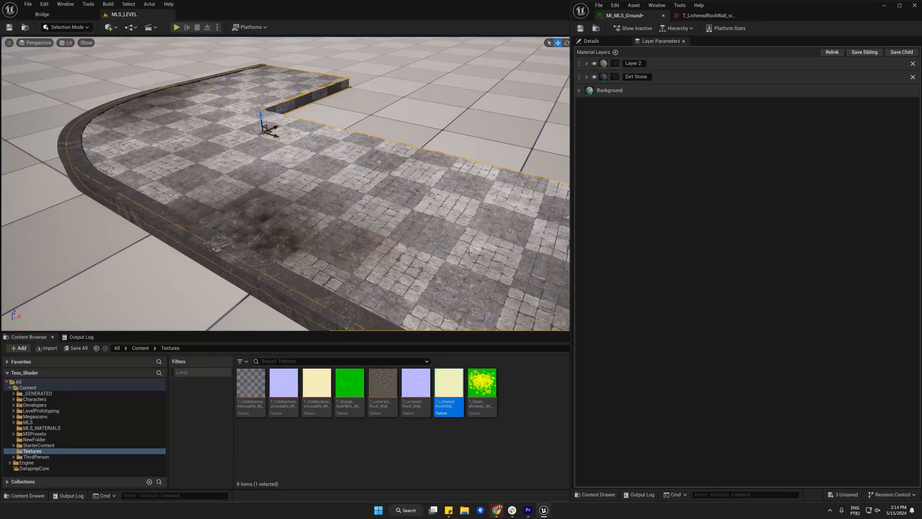
pyautogui.moveTo(469, 251)
pyautogui.mouseDown(button='right')
pyautogui.moveTo(528, 250)
pyautogui.moveTo(471, 243)
pyautogui.mouseUp(button='right')
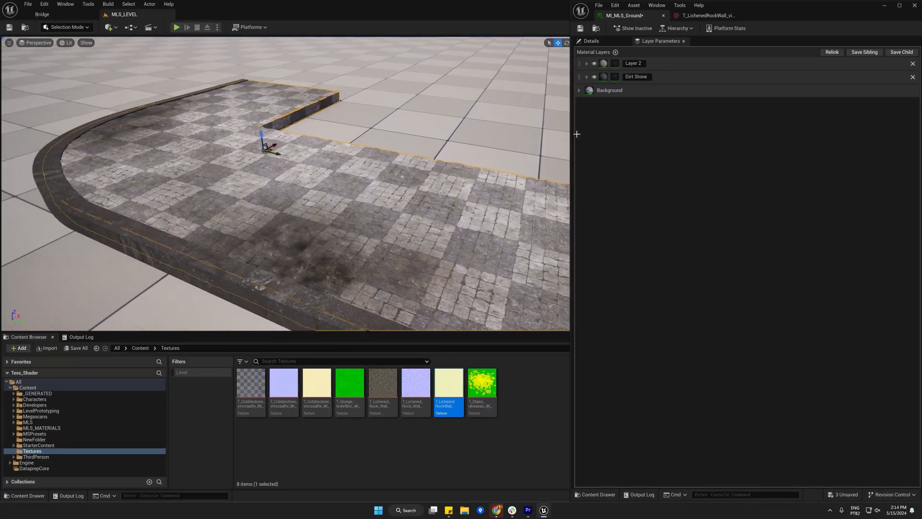
pyautogui.click(616, 53)
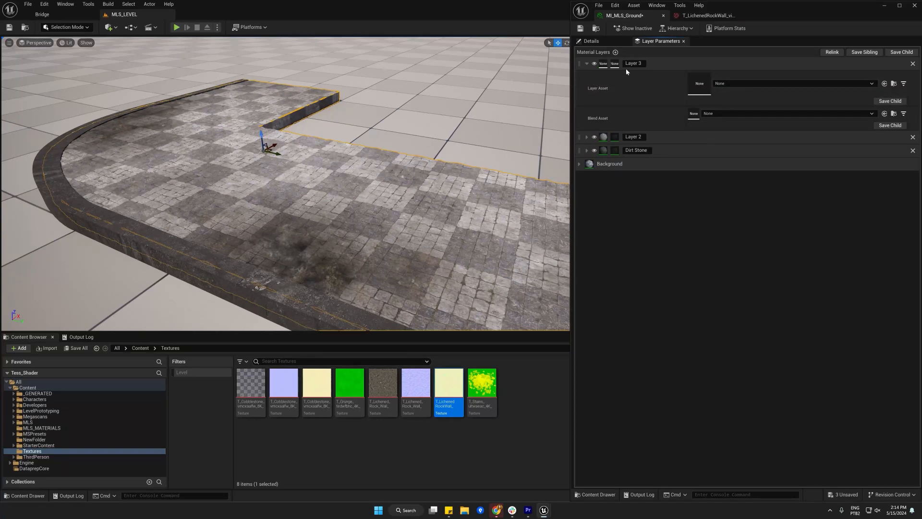
pyautogui.click(744, 84)
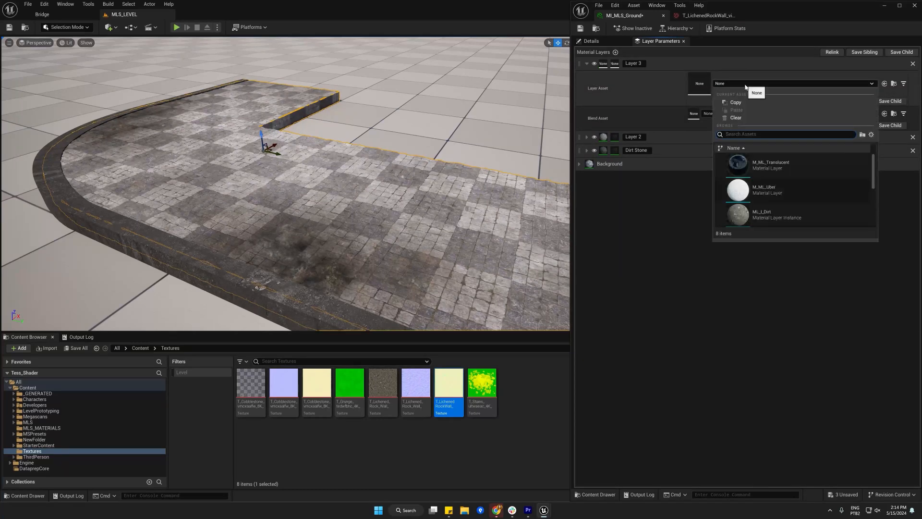
pyautogui.click(779, 188)
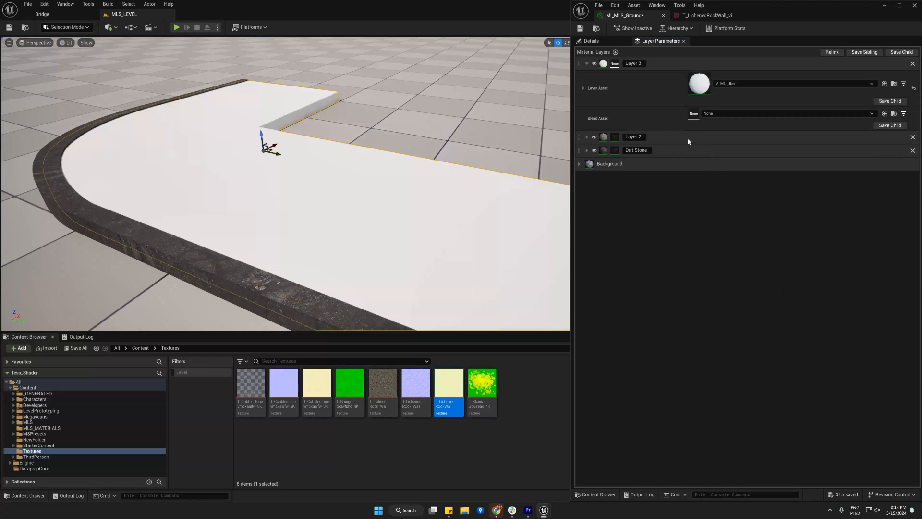
# Expand Layer 3's layer asset parameters and set Max Roughness to 0.
pyautogui.click(584, 89)
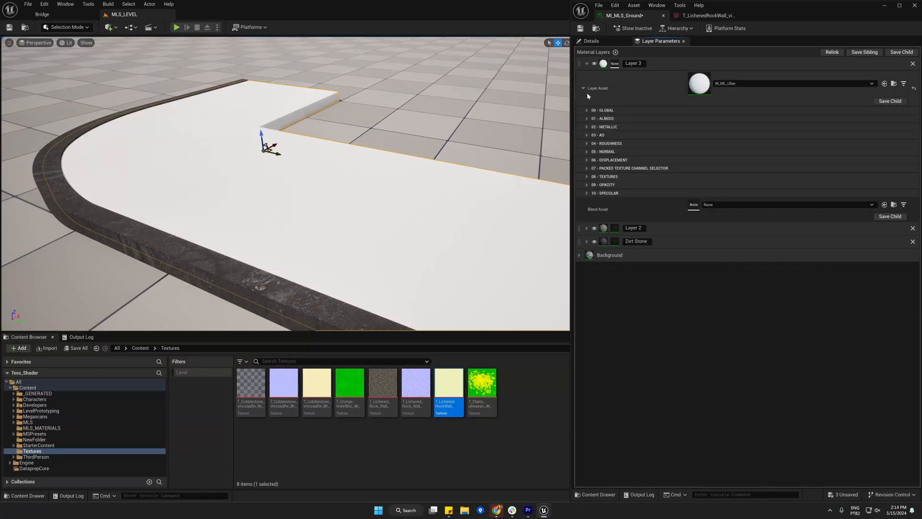
pyautogui.click(586, 144)
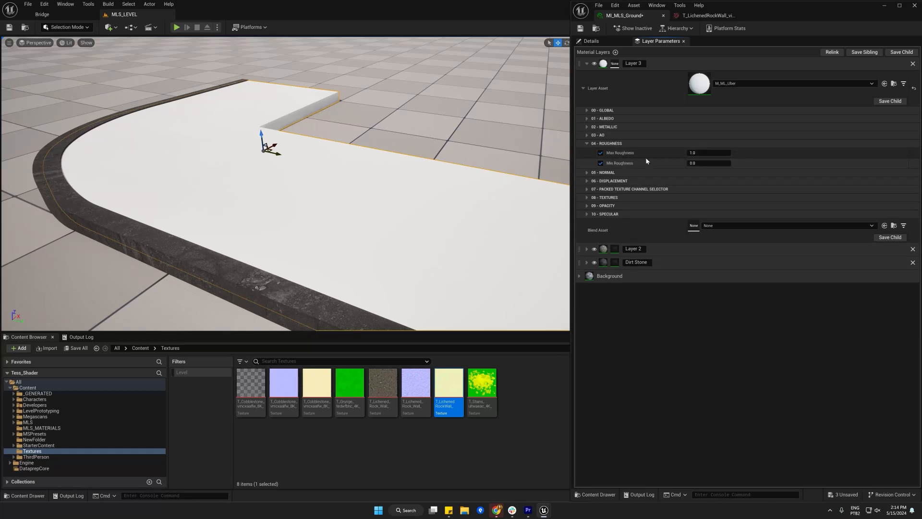
pyautogui.write('0')
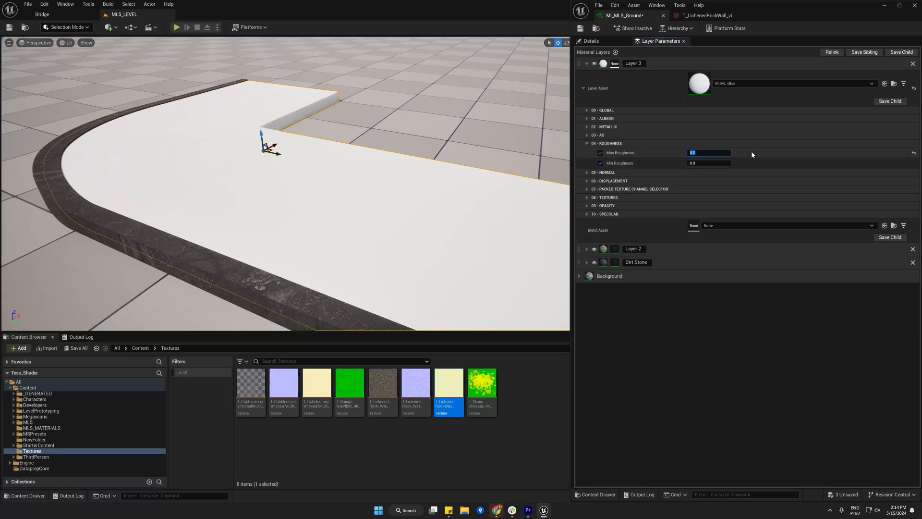
pyautogui.press('Return')
# Enable Layer 3's Albedo Tint and set its color to black.
pyautogui.click(585, 118)
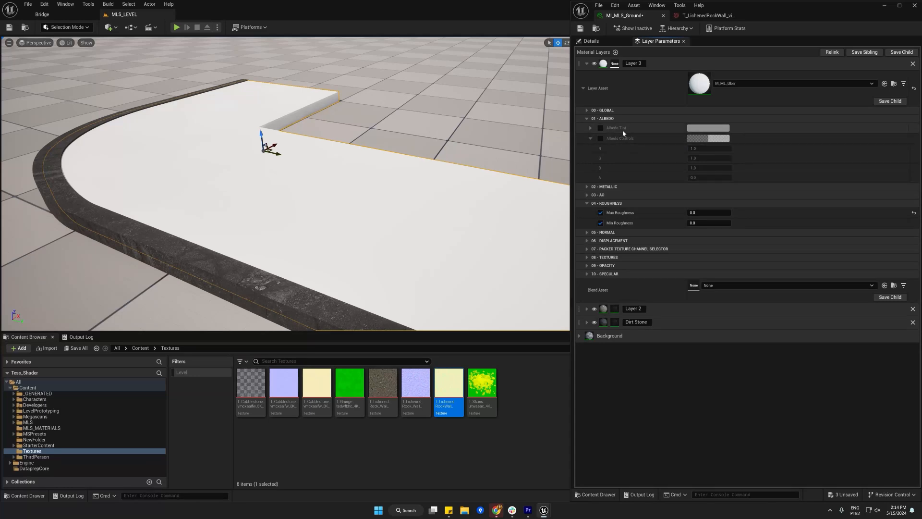
pyautogui.click(713, 129)
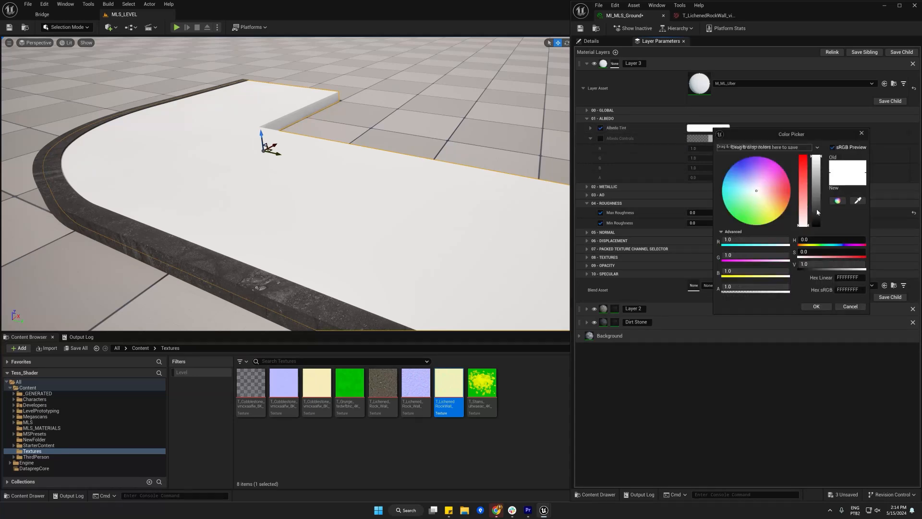
pyautogui.moveTo(818, 211); pyautogui.dragTo(817, 227)
pyautogui.click(822, 308)
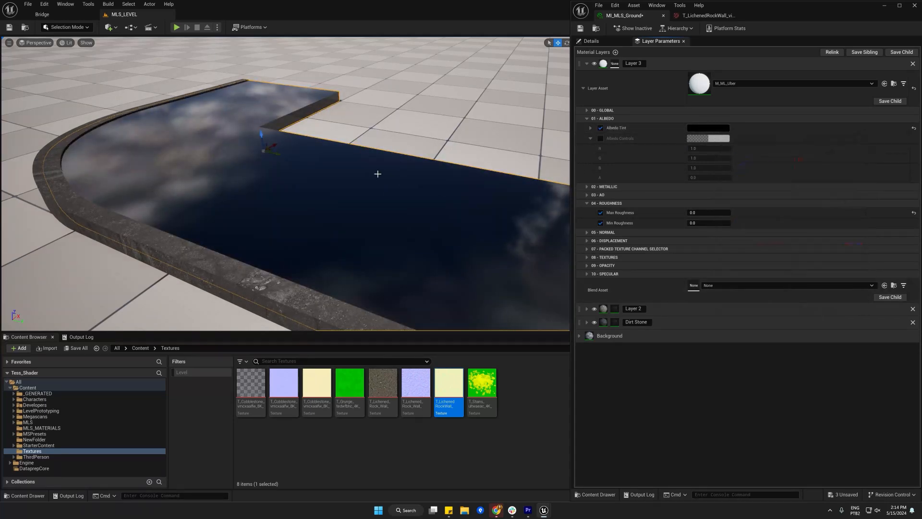
# Enable Layer 3's Normal Texture Map and assign the T_Cobblestone 8K N texture to it.
pyautogui.moveTo(377, 174)
pyautogui.mouseDown(button='right')
pyautogui.moveTo(333, 168)
pyautogui.moveTo(376, 163)
pyautogui.mouseUp(button='right')
pyautogui.moveTo(400, 209)
pyautogui.keyDown('alt'); pyautogui.mouseDown()
pyautogui.moveTo(433, 206)
pyautogui.moveTo(402, 209)
pyautogui.mouseUp(); pyautogui.keyUp('alt')
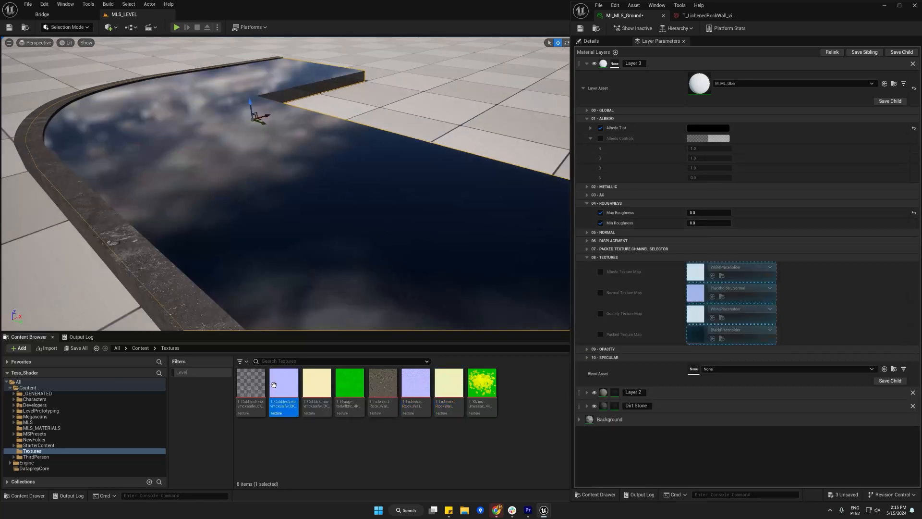
pyautogui.click(600, 292)
pyautogui.moveTo(284, 384); pyautogui.dragTo(694, 294)
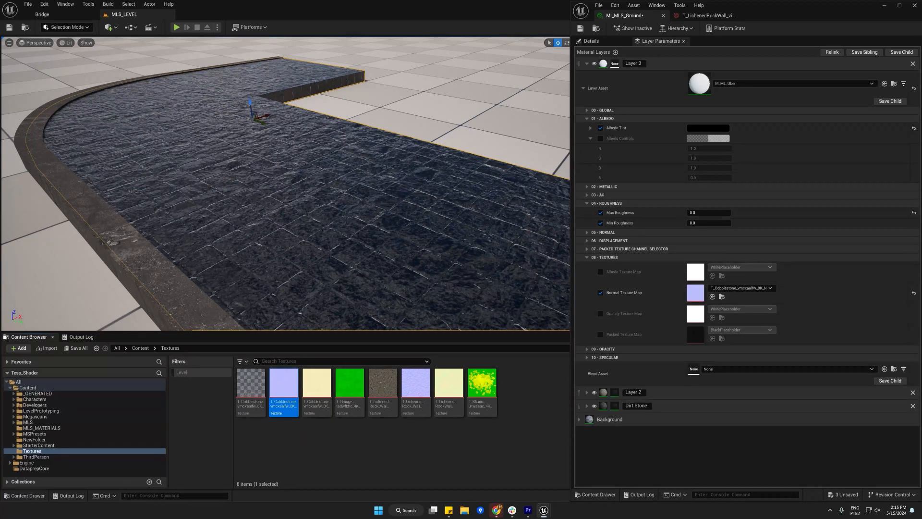
# Expand Layer 3's normal parameters, reduce Normal Strength to 0.1 and check the surface reflections.
pyautogui.click(587, 231)
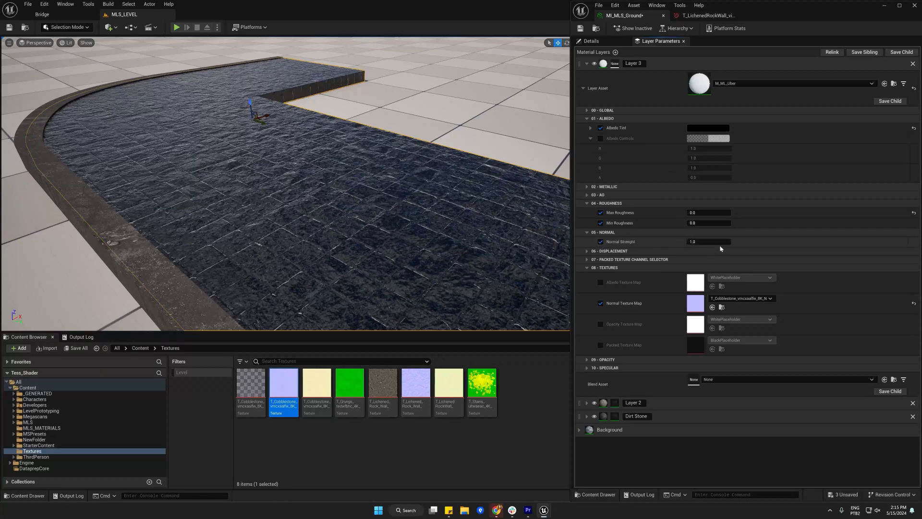
pyautogui.moveTo(716, 243); pyautogui.dragTo(690, 243)
pyautogui.moveTo(360, 224)
pyautogui.mouseDown(button='right')
pyautogui.moveTo(336, 222)
pyautogui.moveTo(369, 223)
pyautogui.mouseUp(button='right')
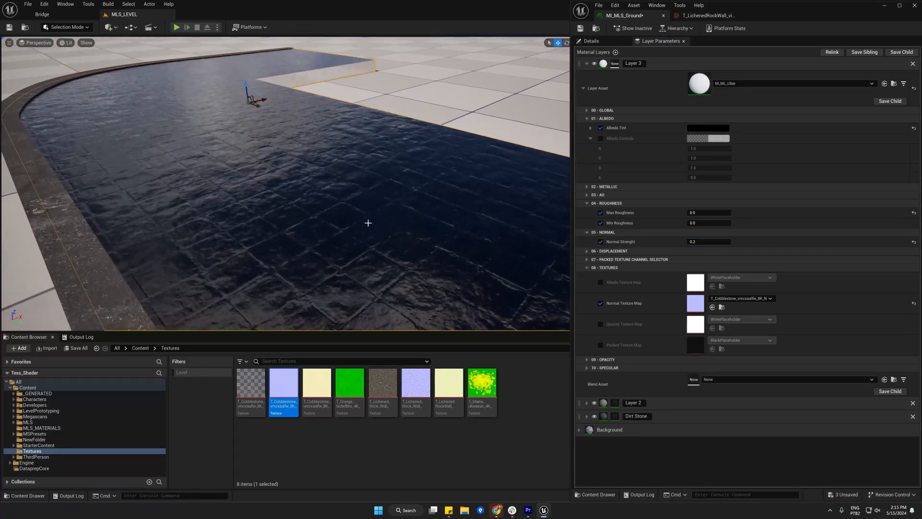
pyautogui.click(705, 241)
pyautogui.write('0.1')
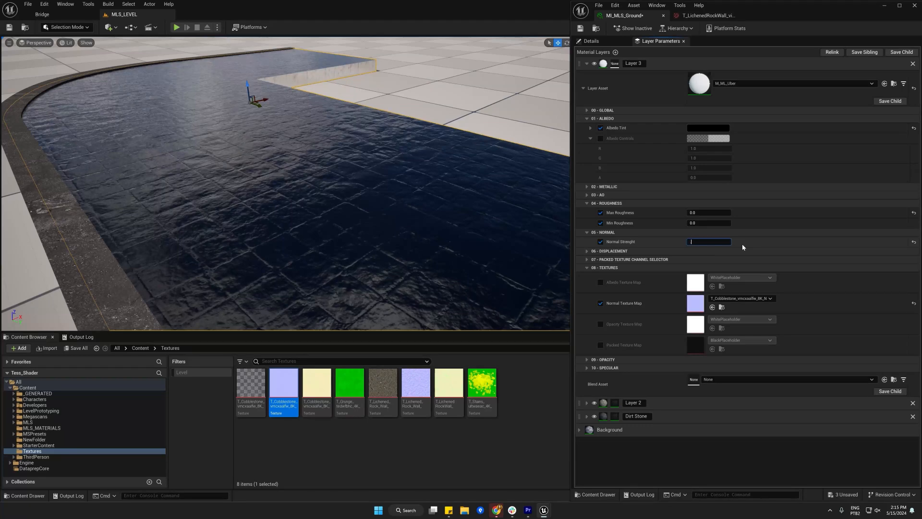
pyautogui.press('Return')
pyautogui.moveTo(346, 222)
pyautogui.mouseDown(button='right')
pyautogui.moveTo(332, 214)
pyautogui.moveTo(346, 222)
pyautogui.mouseUp(button='right')
pyautogui.moveTo(402, 201); pyautogui.dragTo(315, 202, button='right')
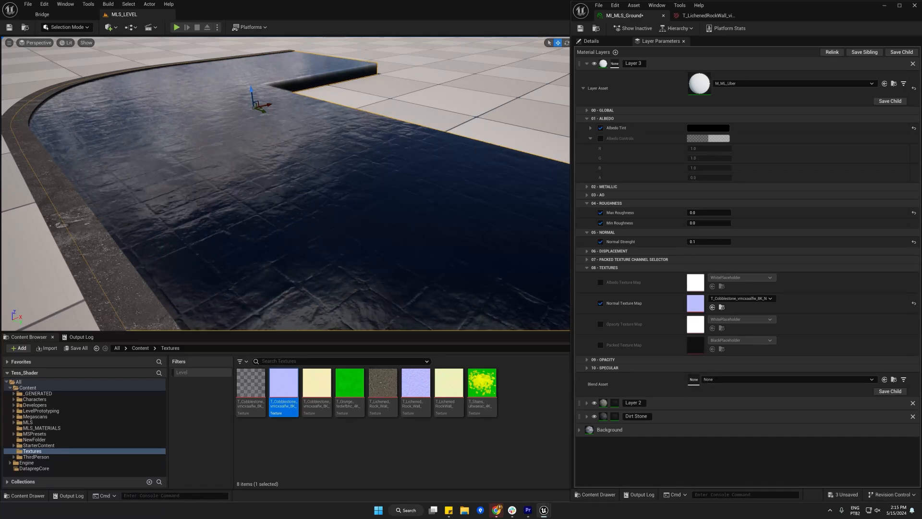
# Enable Layer 3's Packed Texture Map and assign the T_Stains 4K MR texture to it.
pyautogui.moveTo(225, 144)
pyautogui.mouseDown(button='right')
pyautogui.moveTo(245, 153)
pyautogui.moveTo(225, 144)
pyautogui.mouseUp(button='right')
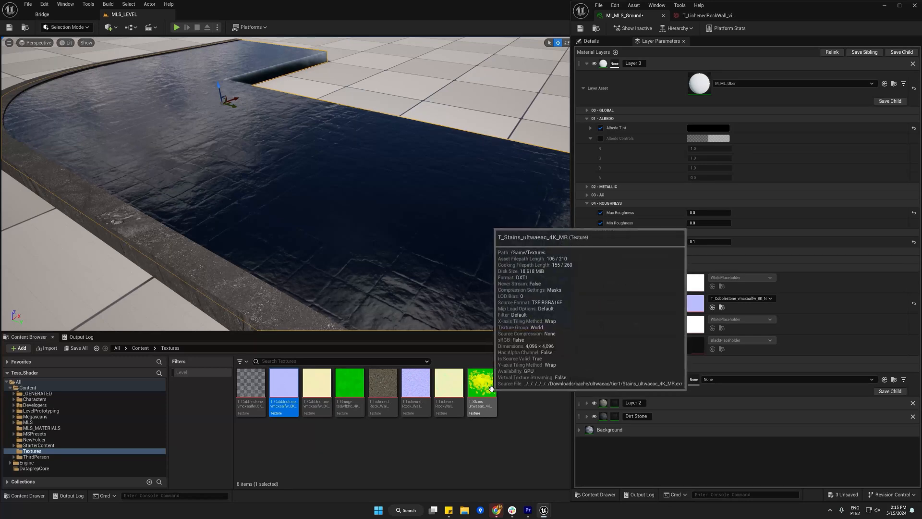
pyautogui.click(600, 345)
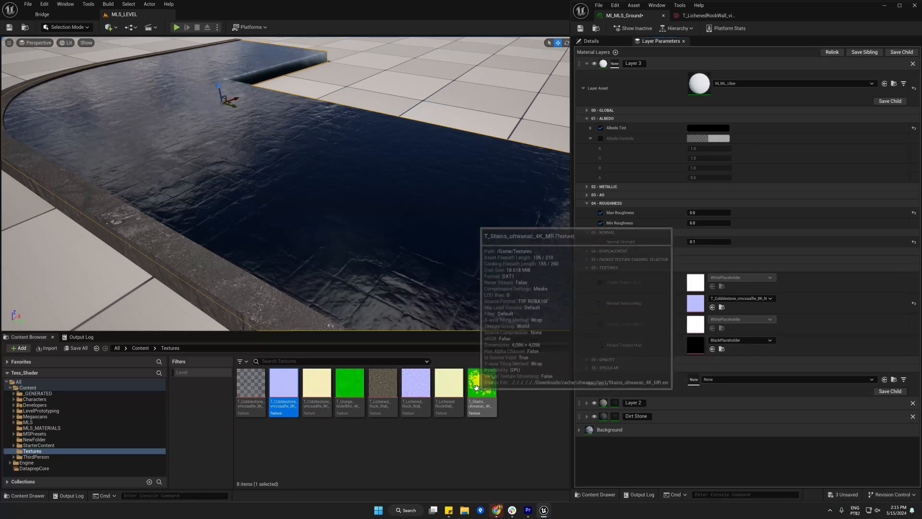
pyautogui.moveTo(482, 384); pyautogui.dragTo(698, 351)
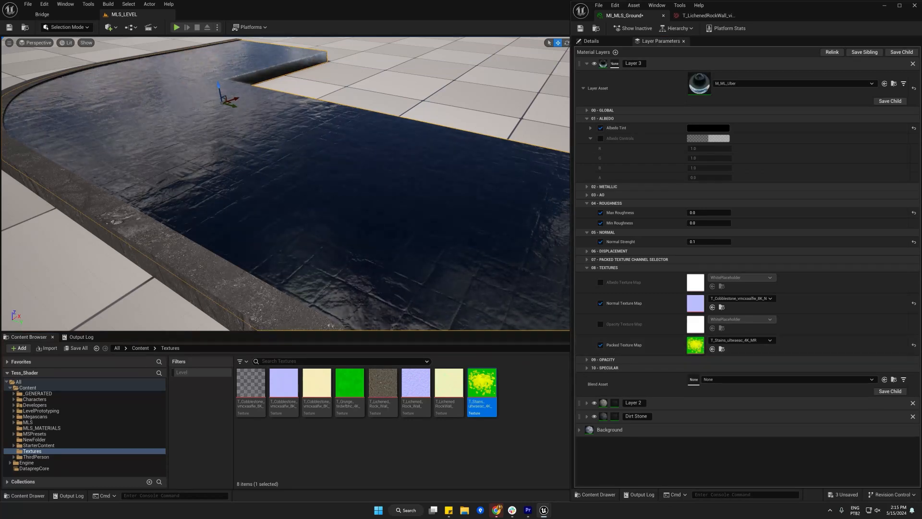
# Inspect the stains texture's red channel on its own and set Layer 3's Displacement RGBA channel to Red.
pyautogui.doubleClick(695, 344)
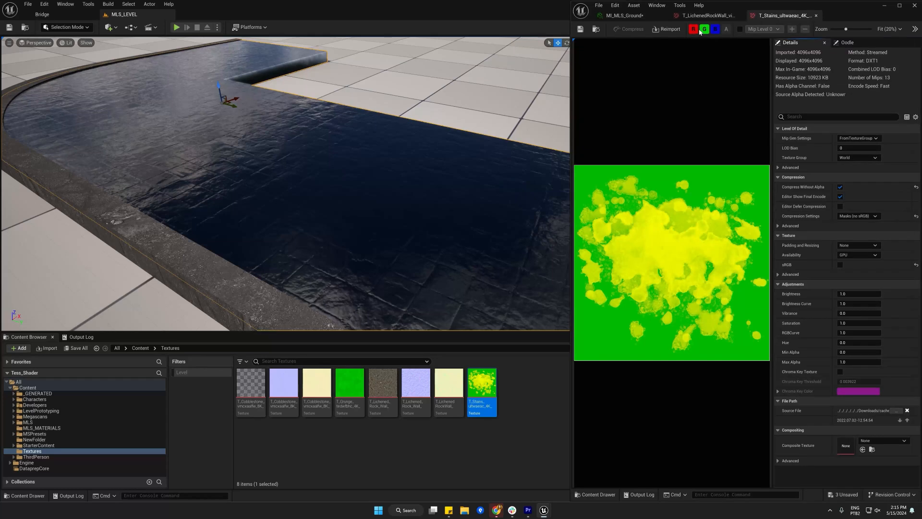
pyautogui.click(704, 28)
pyautogui.click(715, 29)
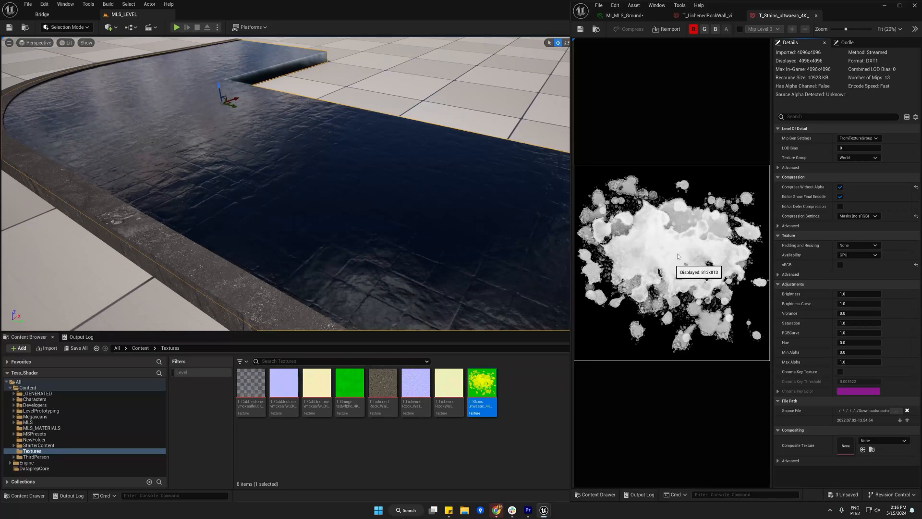
pyautogui.click(625, 16)
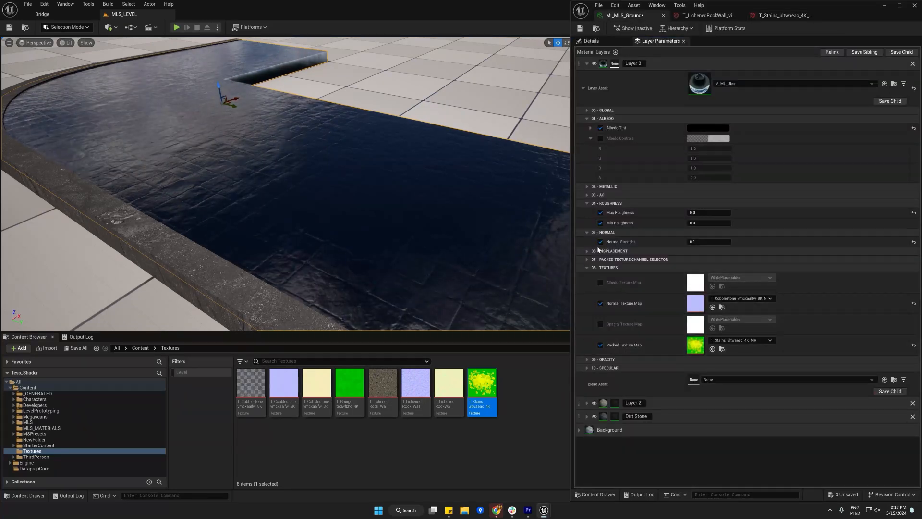
pyautogui.click(587, 260)
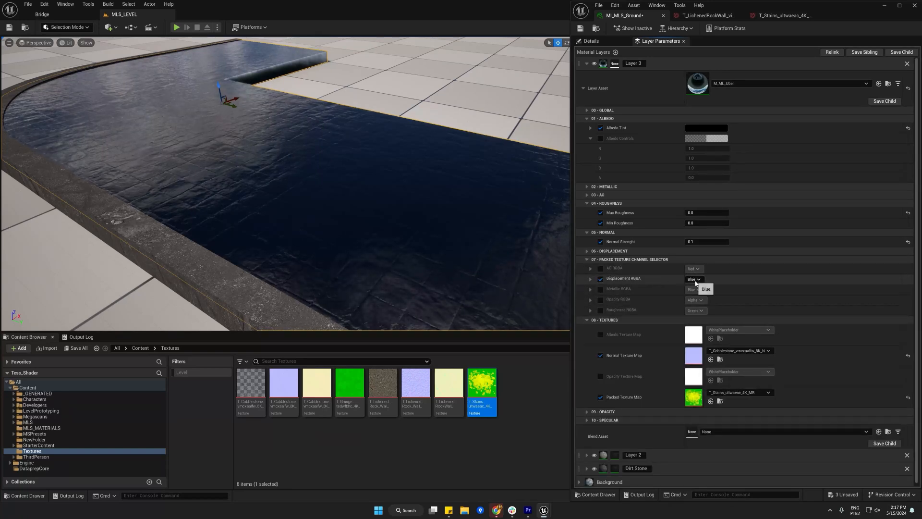
pyautogui.click(694, 279)
pyautogui.click(695, 288)
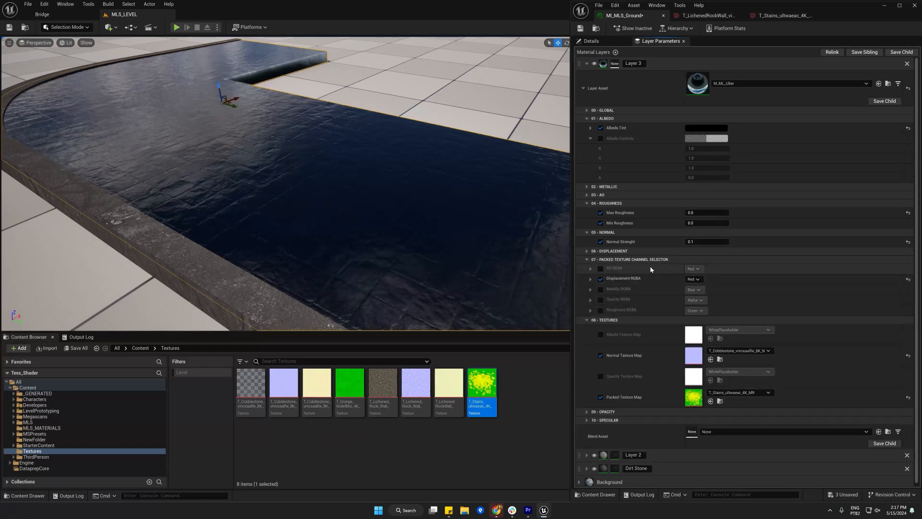
# Enable Layer 3's Displacement Bias, set it to about -0.772 and check the surface relief.
pyautogui.click(649, 251)
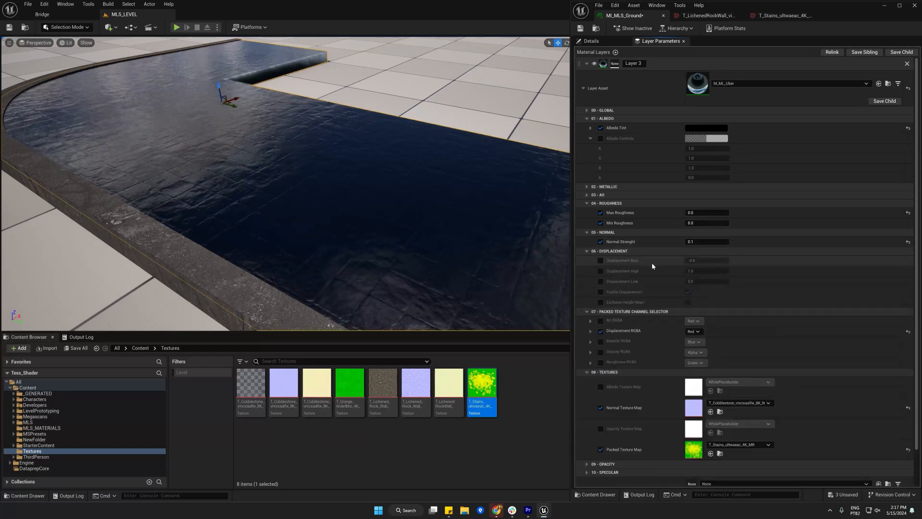
pyautogui.click(600, 260)
pyautogui.moveTo(710, 260); pyautogui.dragTo(688, 260)
pyautogui.click(728, 259)
pyautogui.write('-')
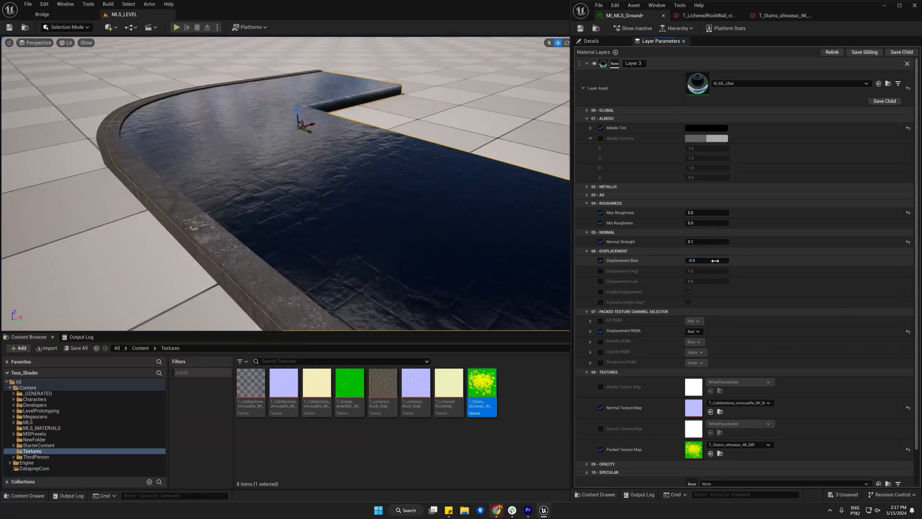
pyautogui.moveTo(714, 261); pyautogui.dragTo(691, 261)
pyautogui.keyDown('alt'); pyautogui.moveTo(422, 237); pyautogui.dragTo(264, 179); pyautogui.keyUp('alt')
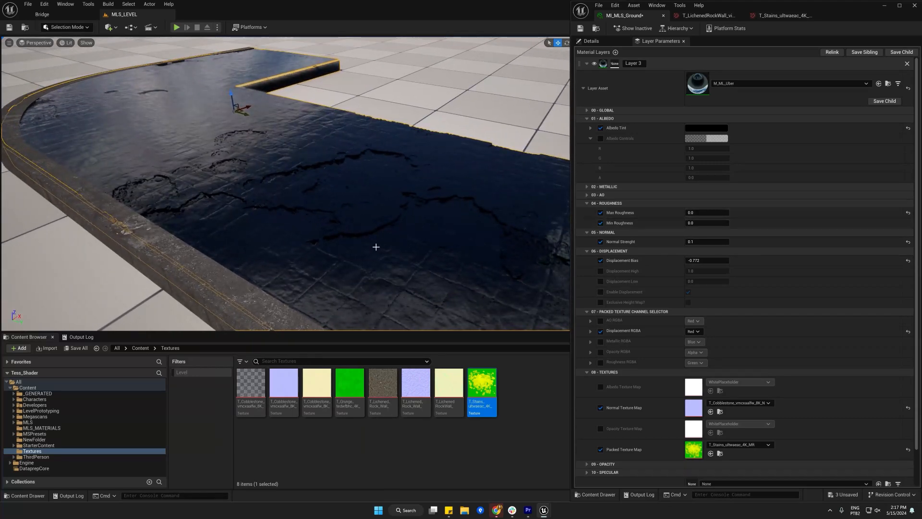
pyautogui.keyDown('alt'); pyautogui.moveTo(375, 246); pyautogui.dragTo(420, 243); pyautogui.keyUp('alt')
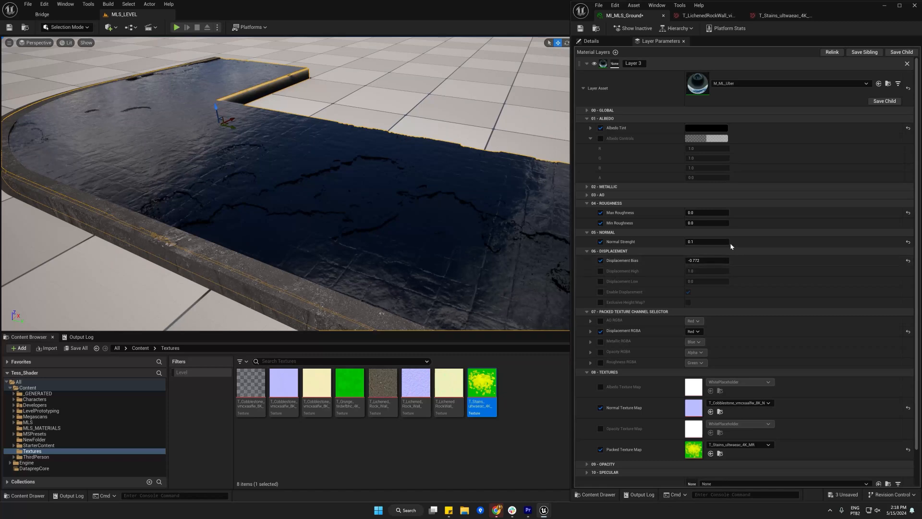
# Enable Layer 3's global Tiling/Offset and set its R and G tiling values to 0.8.
pyautogui.click(588, 111)
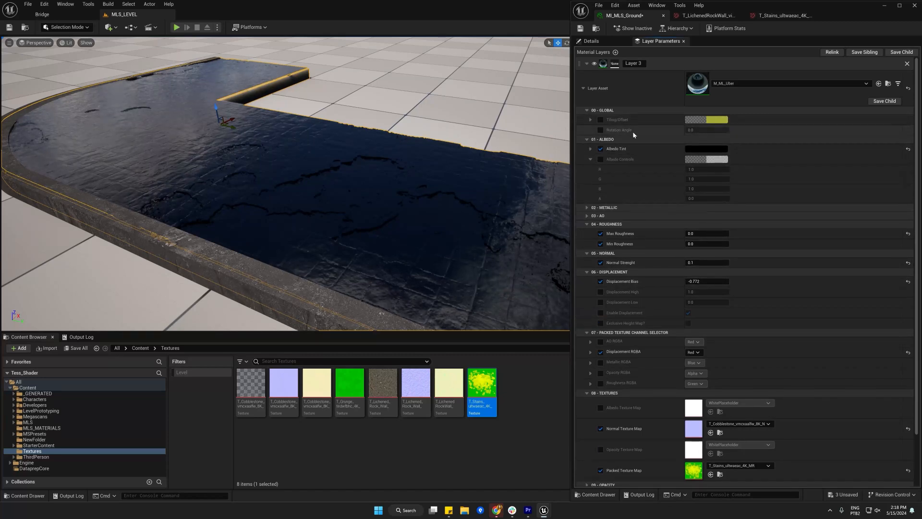
pyautogui.click(600, 120)
pyautogui.click(590, 119)
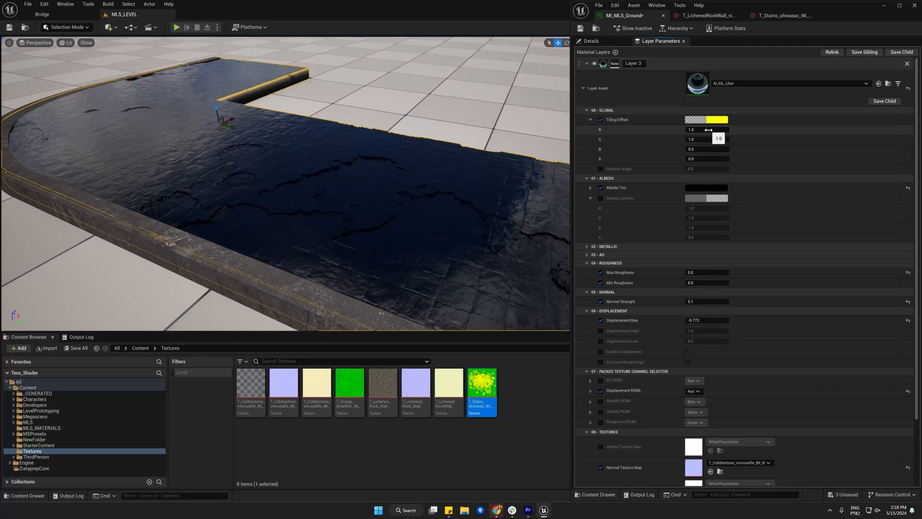
pyautogui.moveTo(707, 130); pyautogui.dragTo(739, 132)
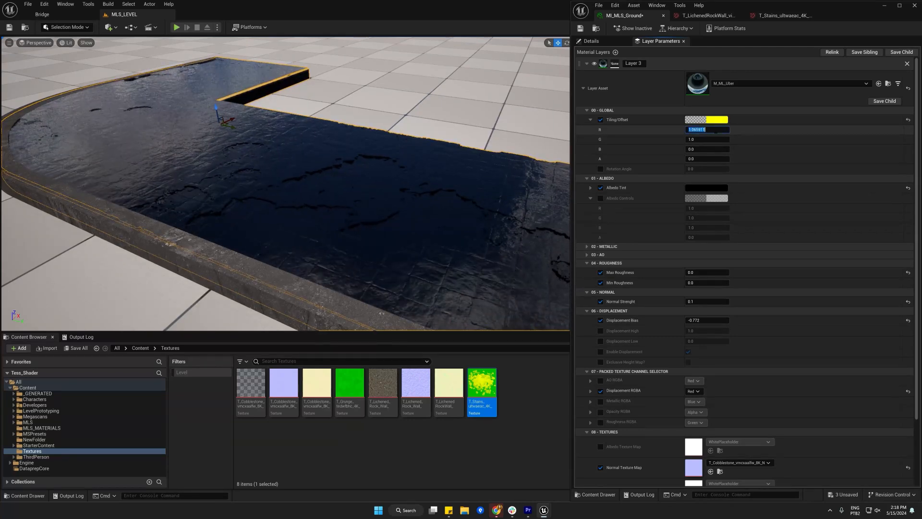
pyautogui.write('0.8')
pyautogui.press('Tab')
pyautogui.write('0.8')
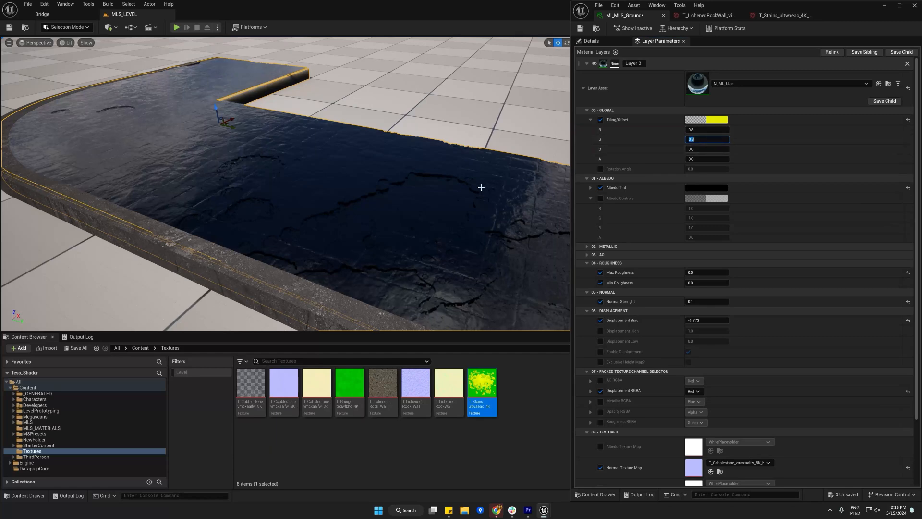
# Set the A value of Layer 3's Tiling/Offset to 0.4 and check where the stain pattern falls.
pyautogui.moveTo(481, 188); pyautogui.dragTo(500, 188, button='right')
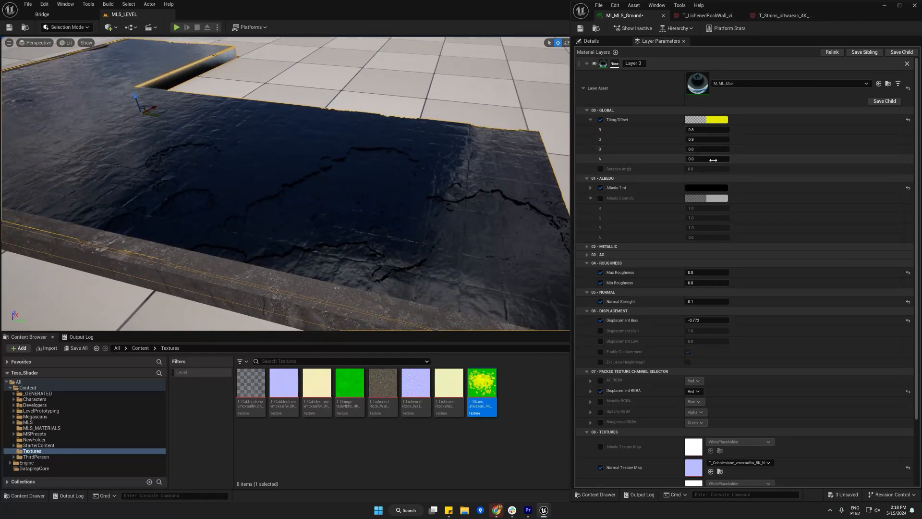
pyautogui.moveTo(713, 158); pyautogui.dragTo(753, 159)
pyautogui.moveTo(413, 182); pyautogui.dragTo(238, 183, button='right')
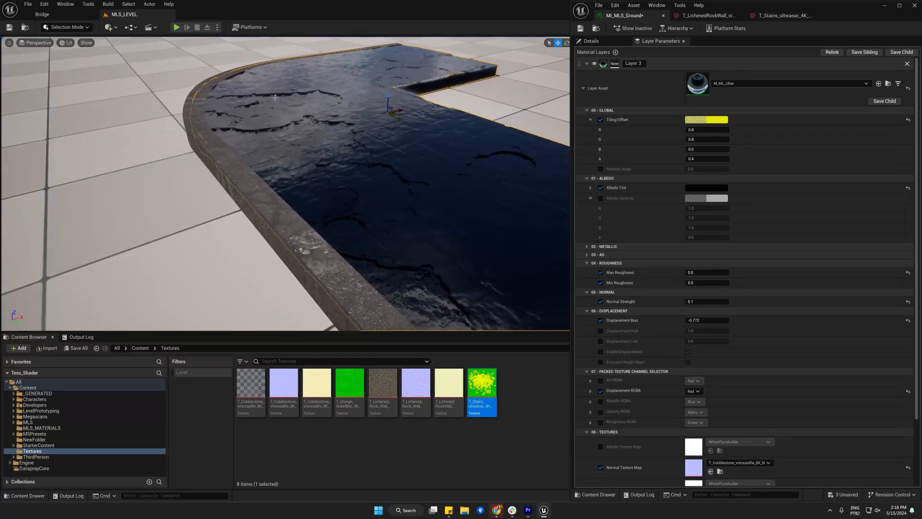
pyautogui.moveTo(335, 151); pyautogui.dragTo(420, 139, button='right')
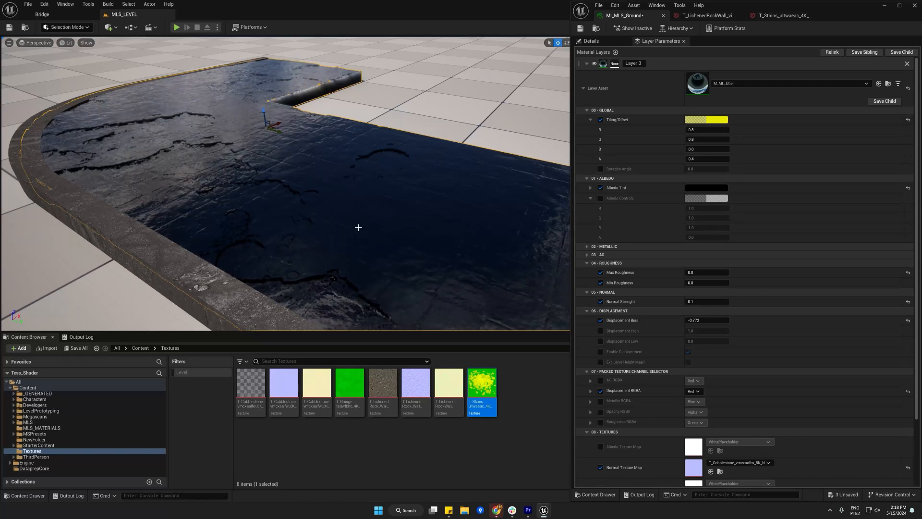
# Collapse Layer 3's layer asset parameters and assign MLB_World_Direction as its blend asset.
pyautogui.click(601, 98)
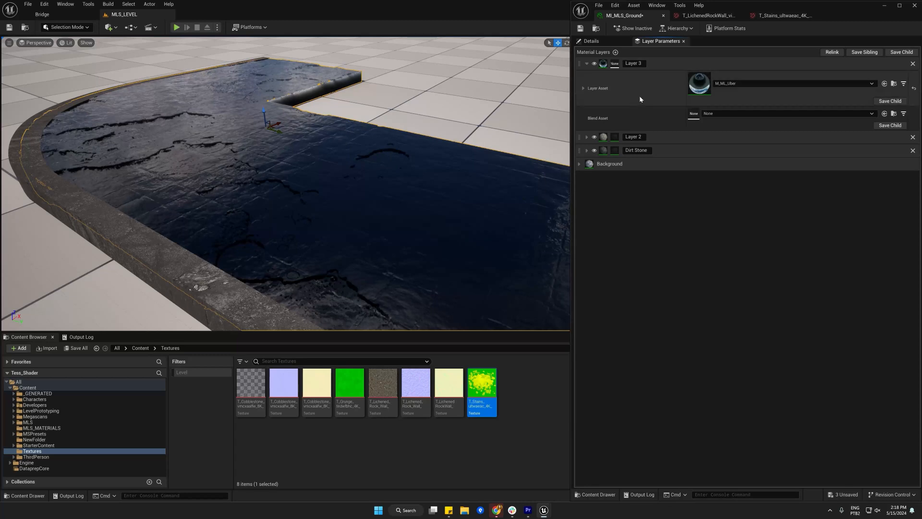
pyautogui.click(758, 114)
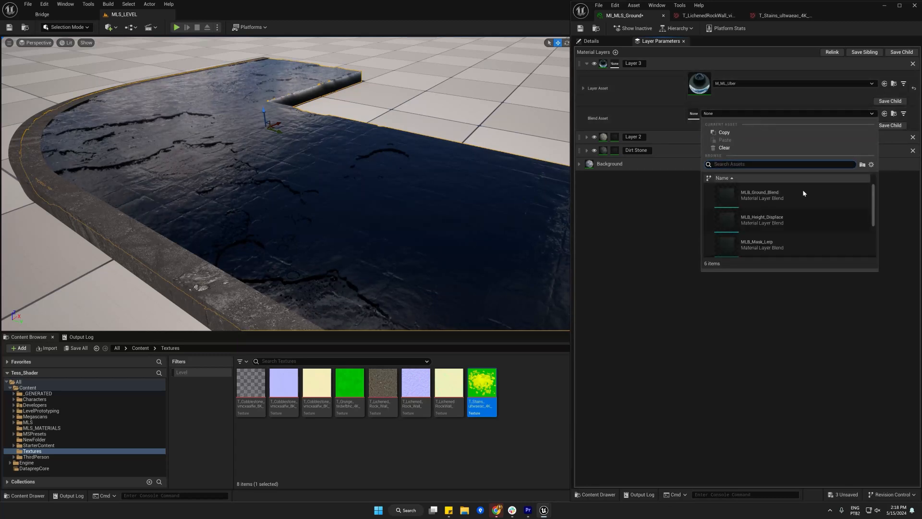
pyautogui.scroll(-3, 820, 226)
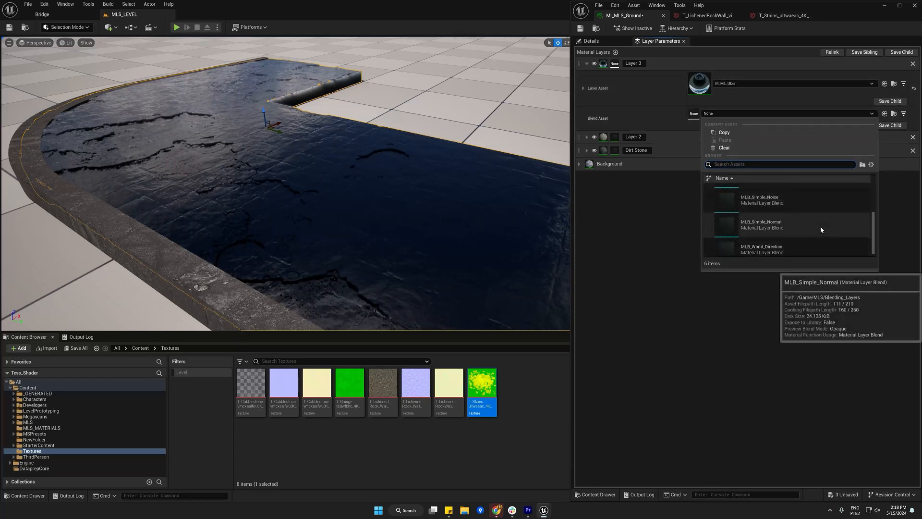
pyautogui.click(817, 246)
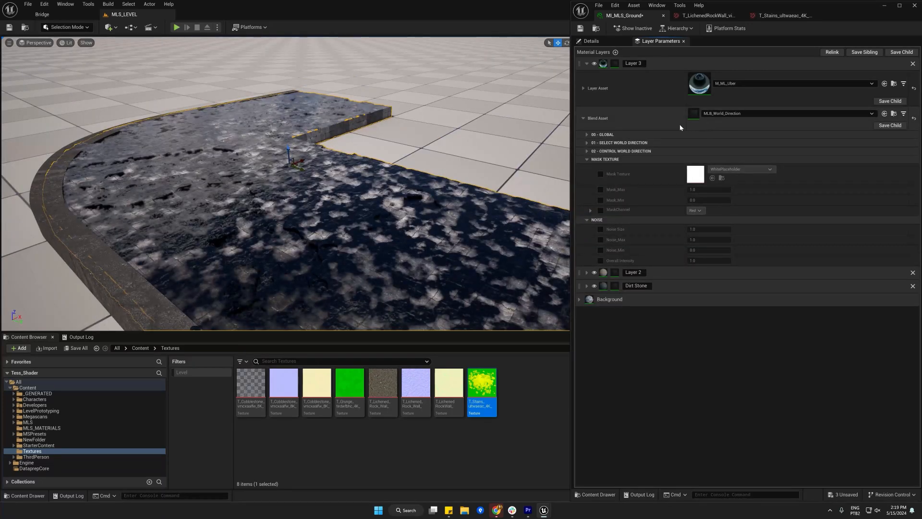
# Expand the world direction selection in Layer 3's blend asset and enable the Top and Side direction parameters.
pyautogui.click(586, 143)
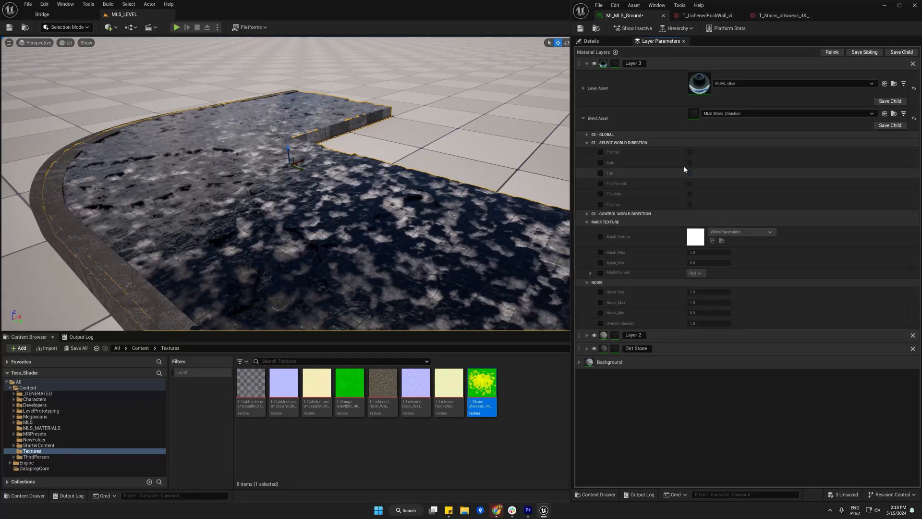
pyautogui.moveTo(318, 197); pyautogui.dragTo(360, 194, button='right')
pyautogui.press('g')
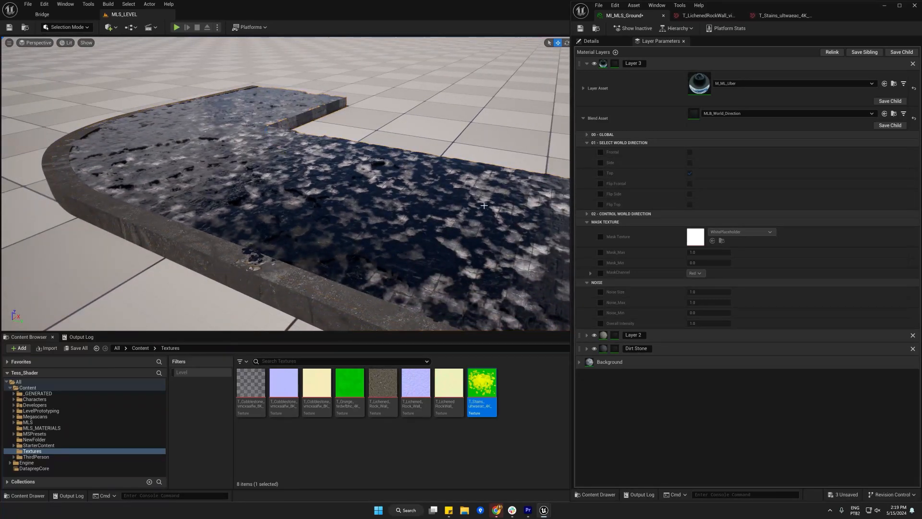
pyautogui.click(600, 173)
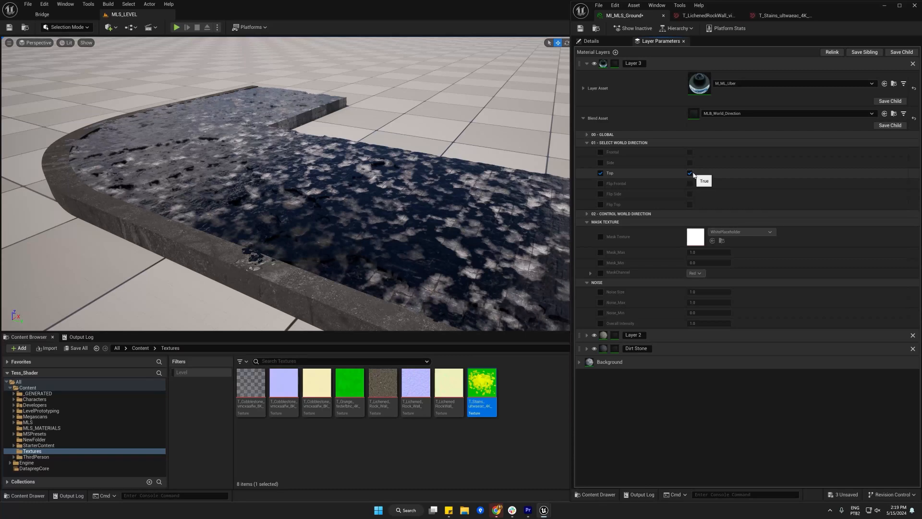
pyautogui.click(600, 162)
pyautogui.click(690, 163)
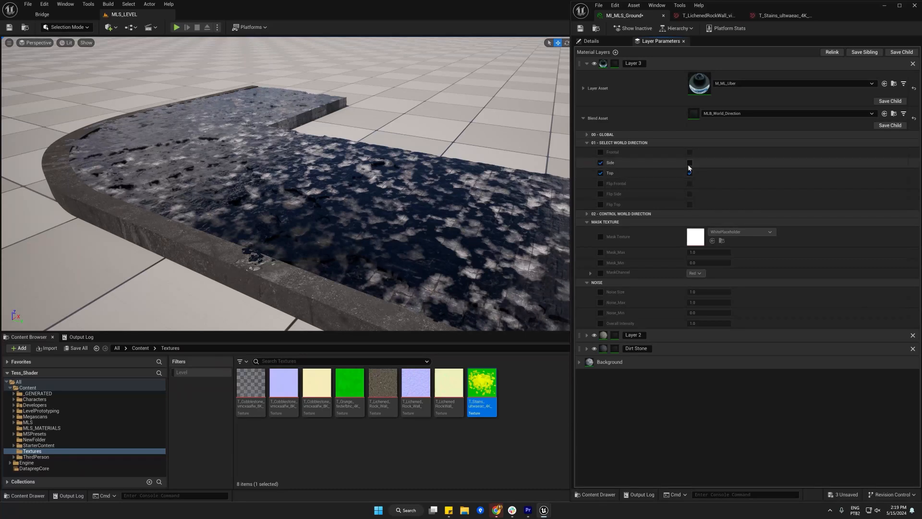